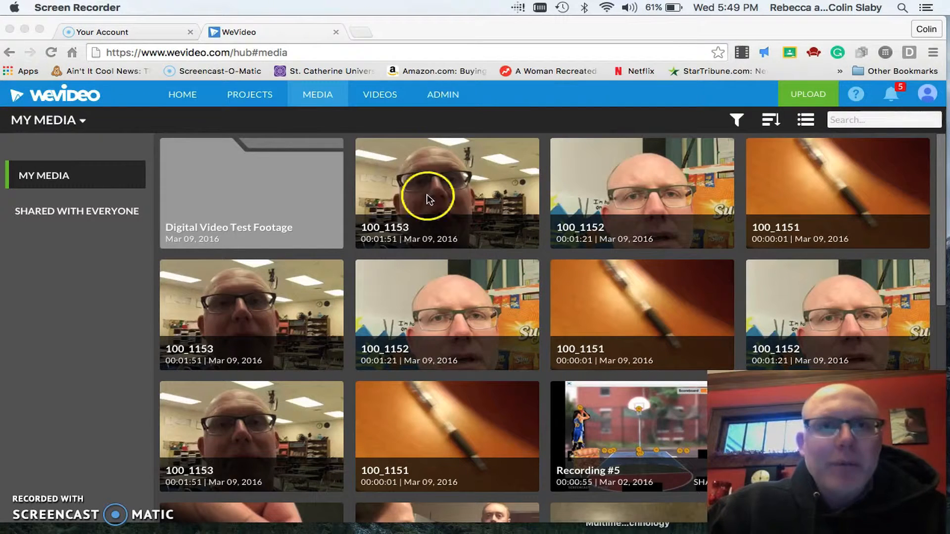
Step: Create a new Personal project titled with the owner's surname followed by "Test Footage"
left_click(260, 94)
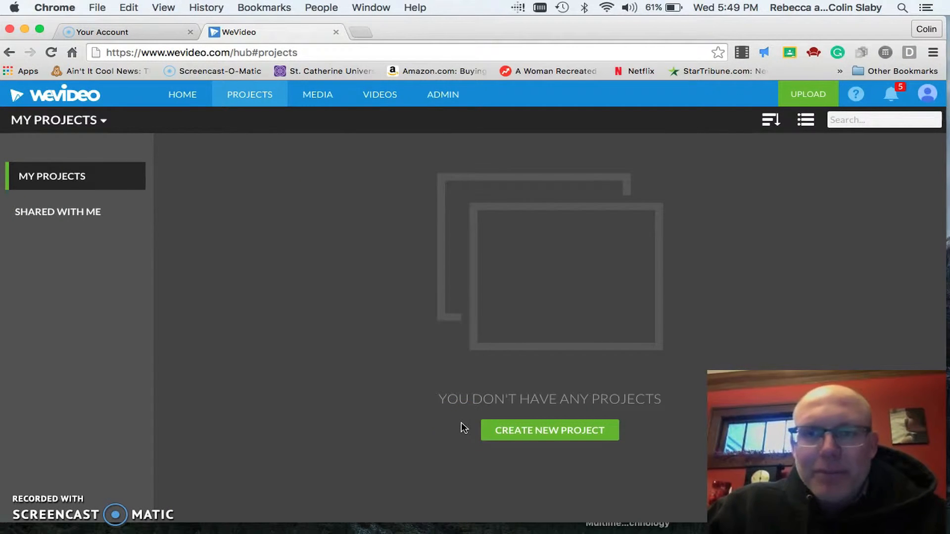
left_click(539, 435)
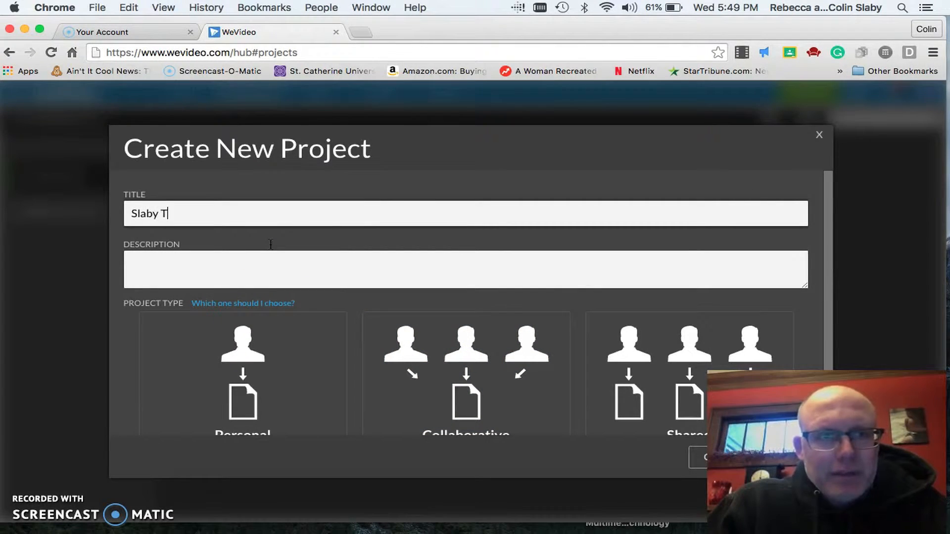
type("Slaby Test Footage")
left_click(260, 386)
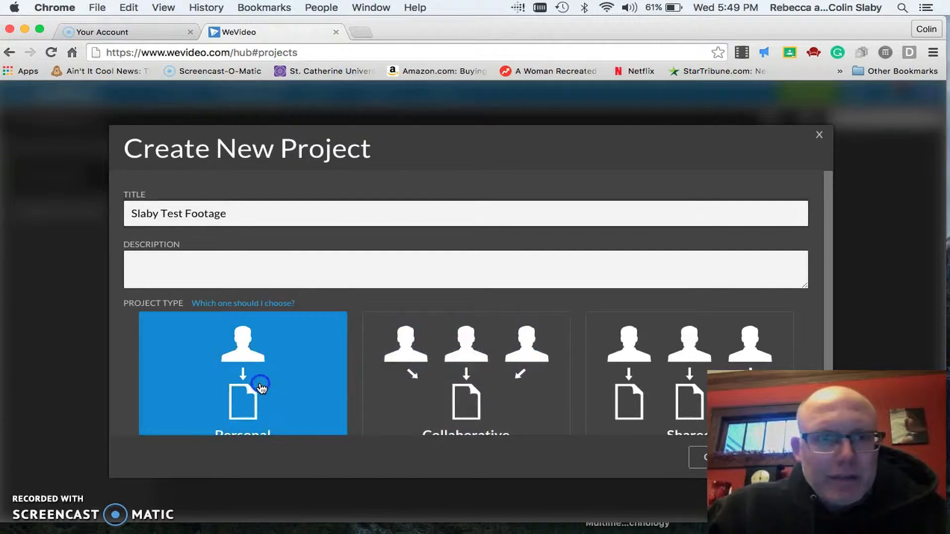
left_click(772, 457)
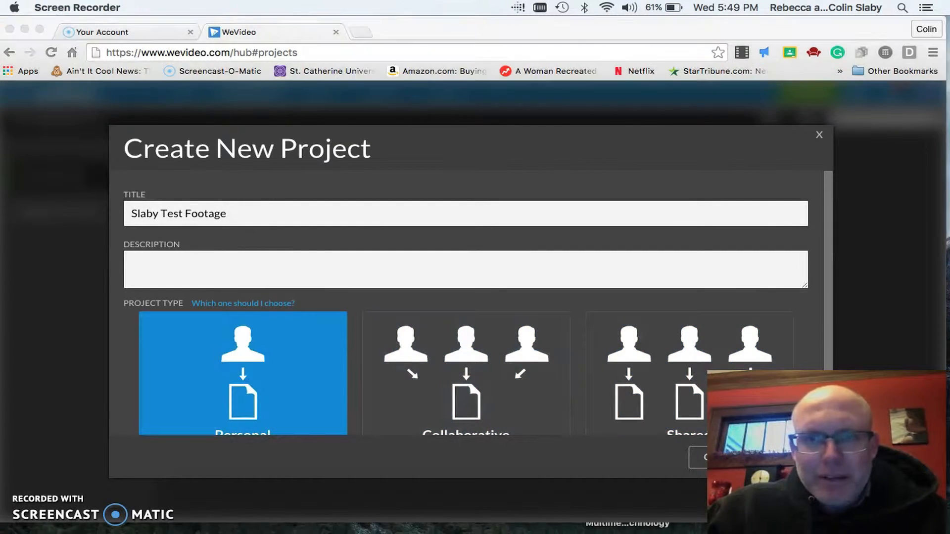
left_click_drag(772, 457, 54, 457)
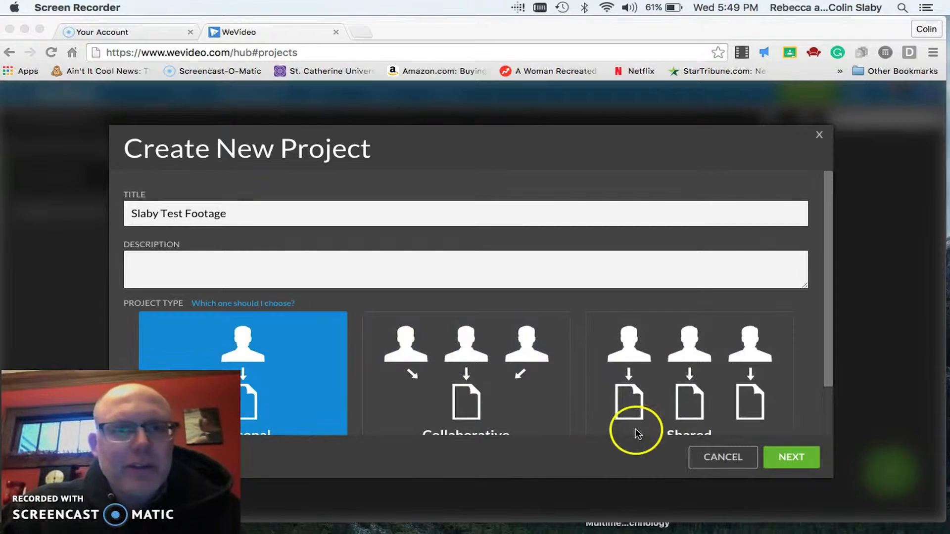
left_click(797, 456)
left_click(798, 456)
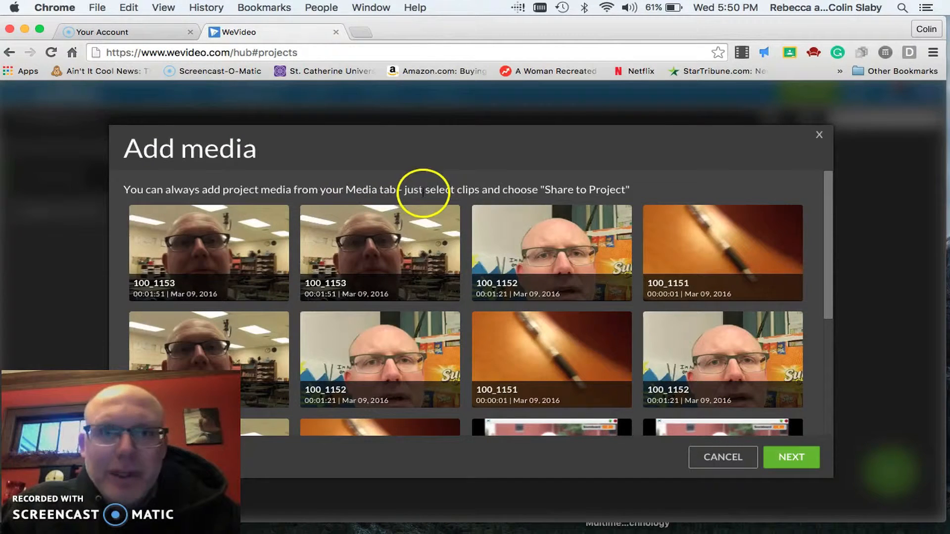
Step: Add the first 100_1153 clip to the new project and start creating a video from it
left_click(238, 243)
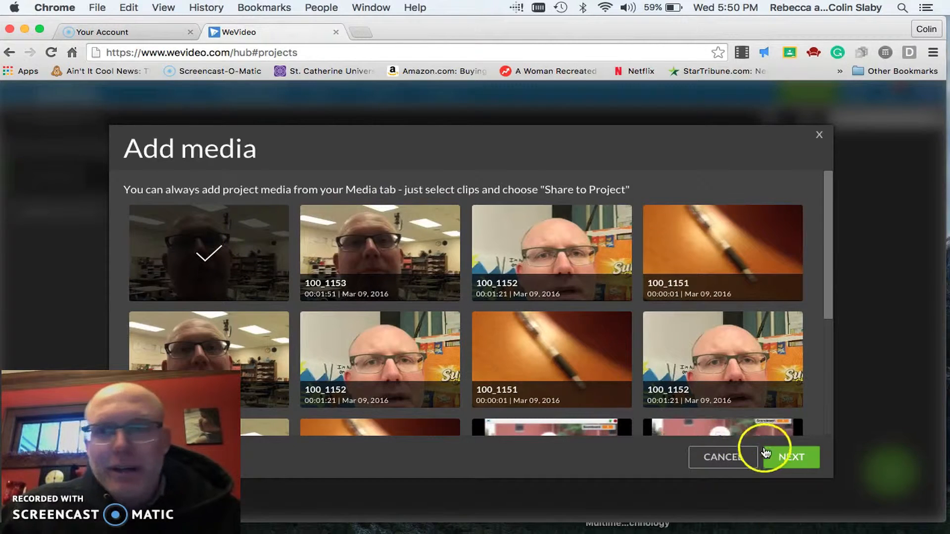
left_click(792, 457)
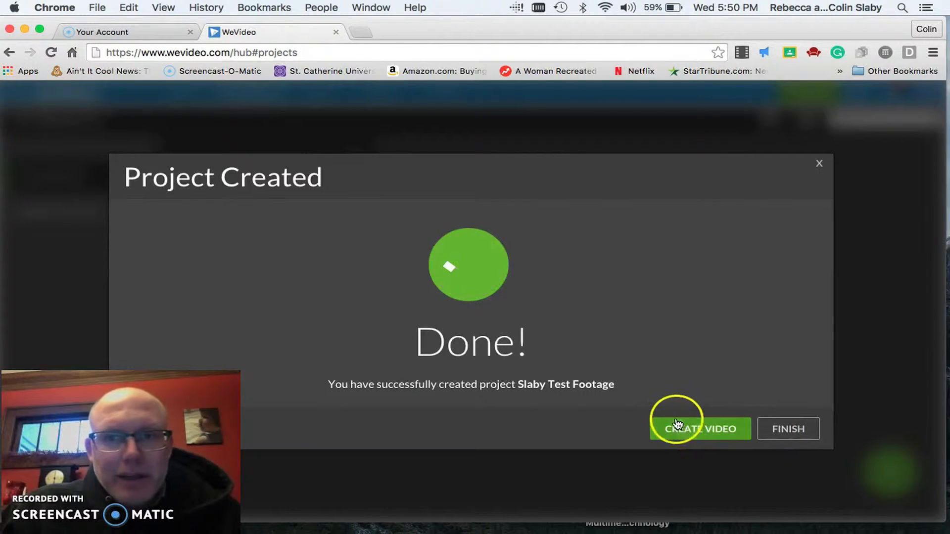
left_click(684, 429)
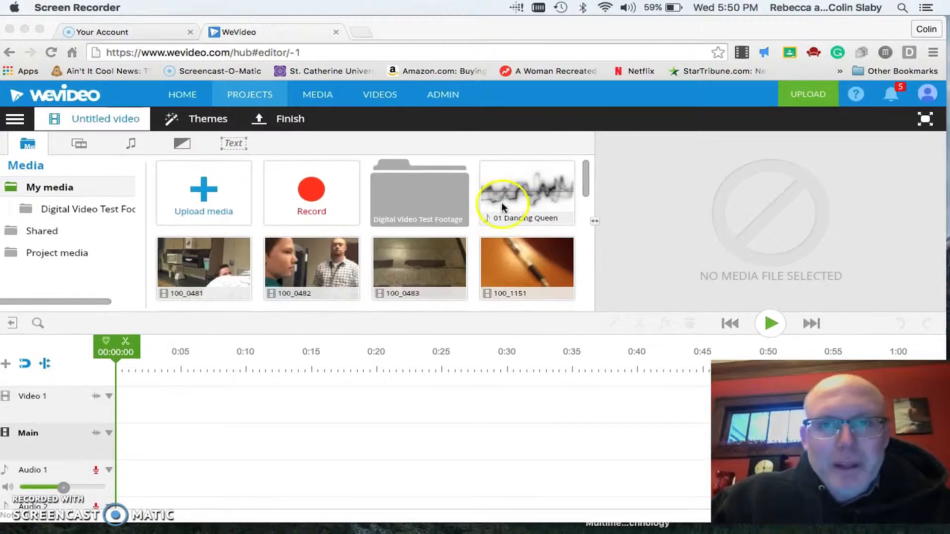
Step: Place the first 100_1153 clip from My media at the start of the Video 1 track
left_click(588, 176)
left_click_drag(588, 194, 584, 220)
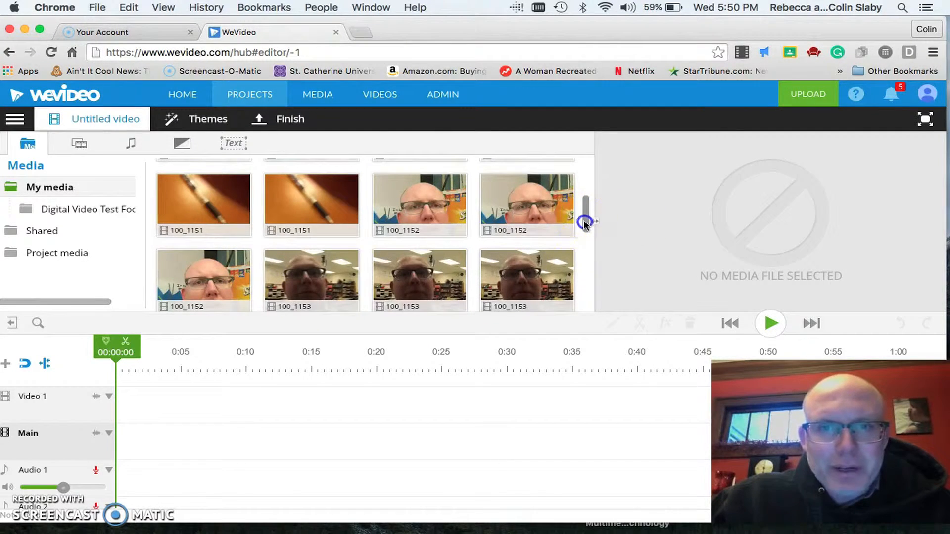
left_click_drag(585, 218, 586, 229)
left_click(342, 227)
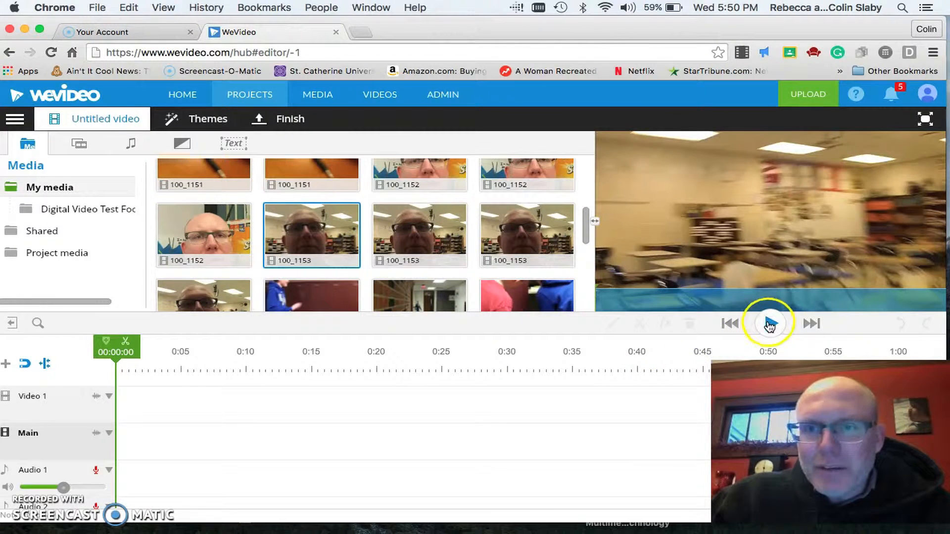
left_click_drag(311, 266, 153, 401)
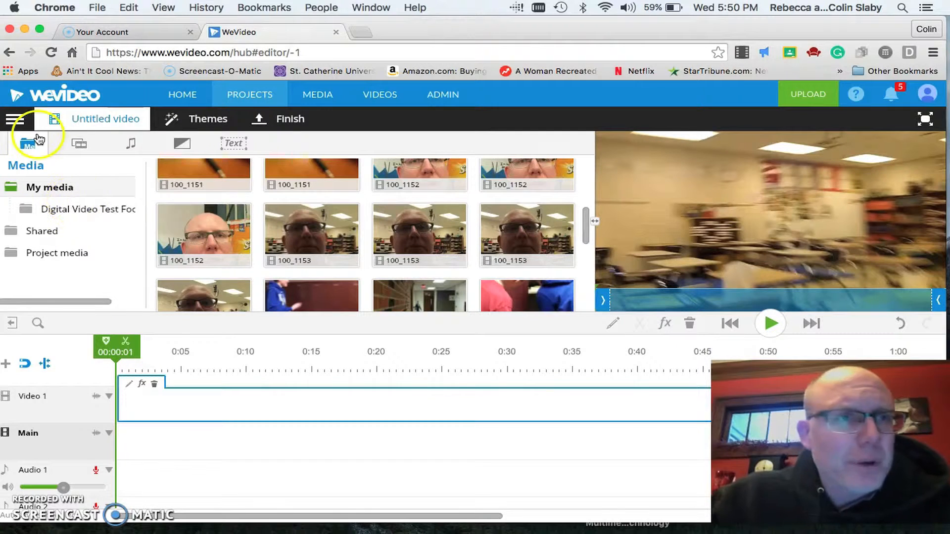
Step: Save the untitled video and dismiss the save confirmation
left_click(16, 120)
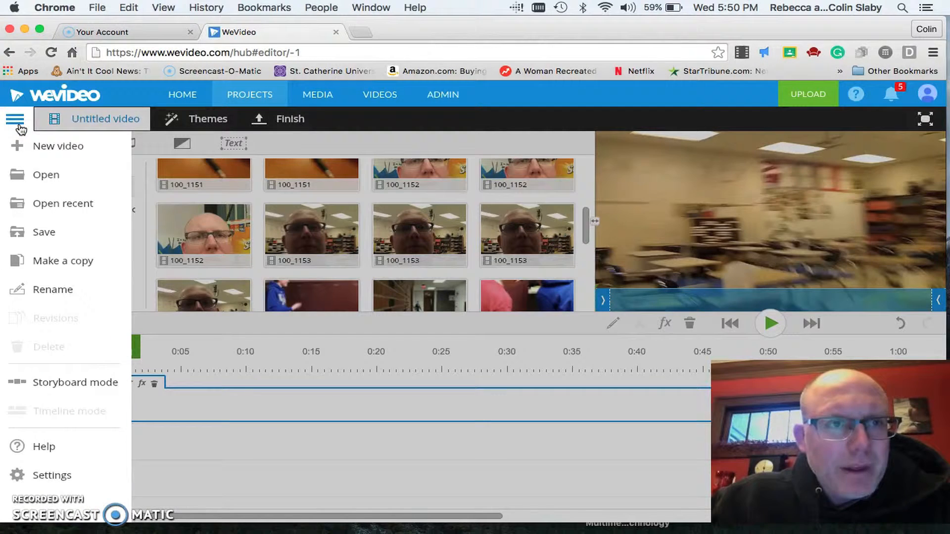
left_click(34, 151)
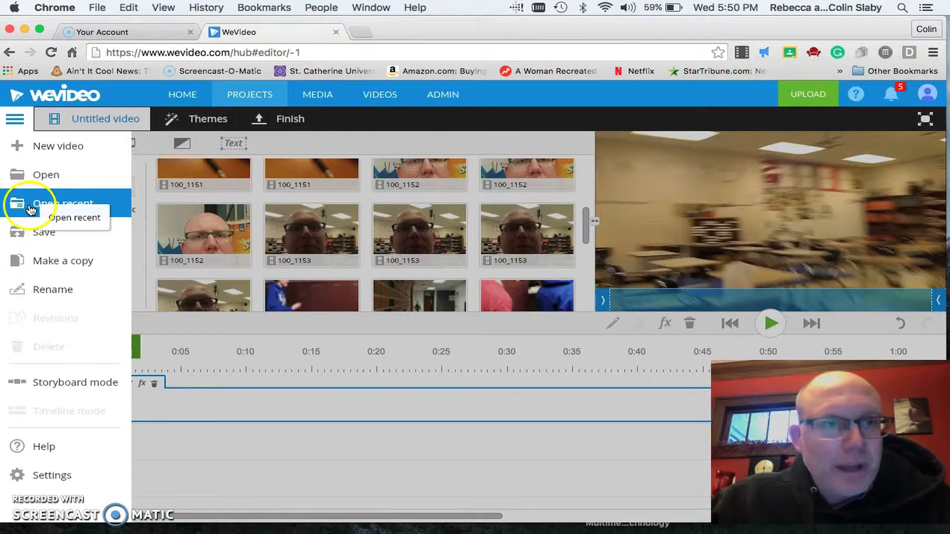
left_click(34, 240)
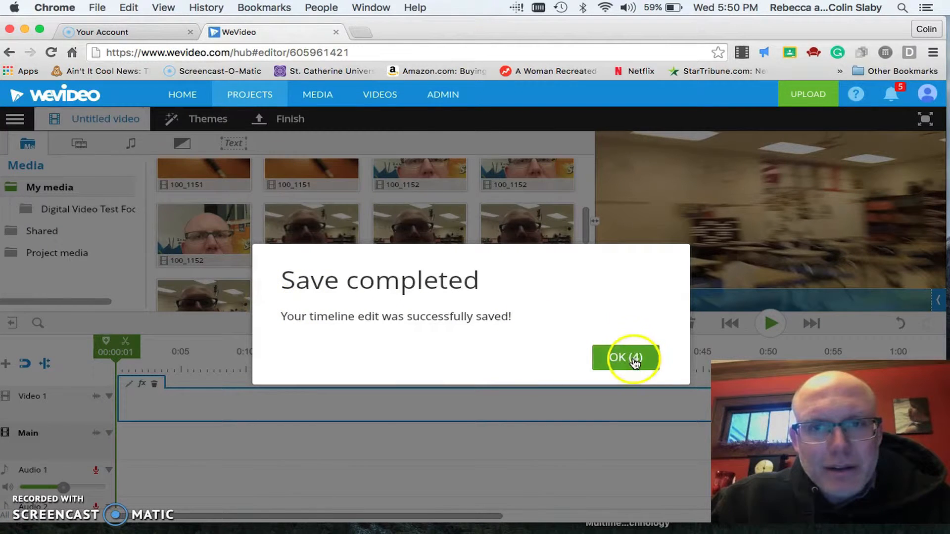
left_click(635, 360)
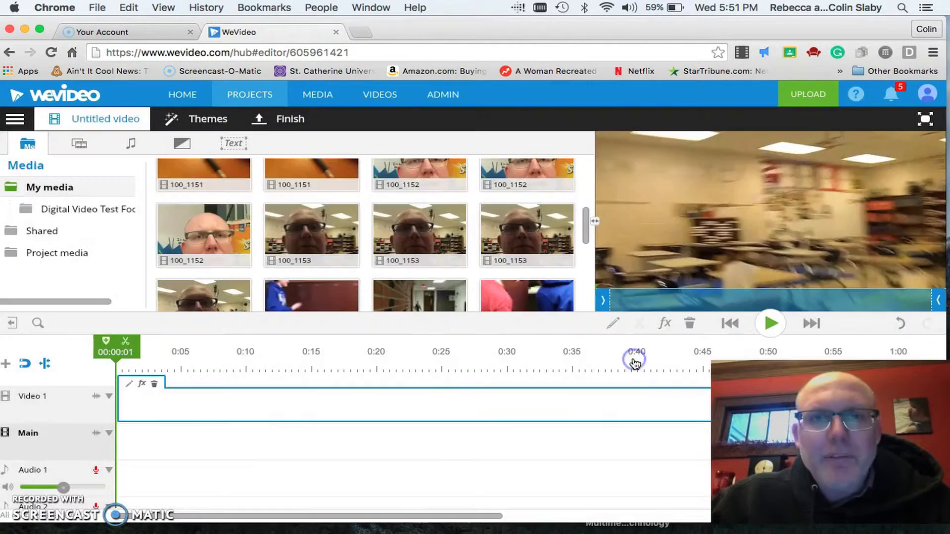
Step: Rename the untitled video with the owner's surname followed by "Test Footage" and dismiss the save confirmation
left_click(100, 121)
left_click(188, 233)
left_click(303, 316)
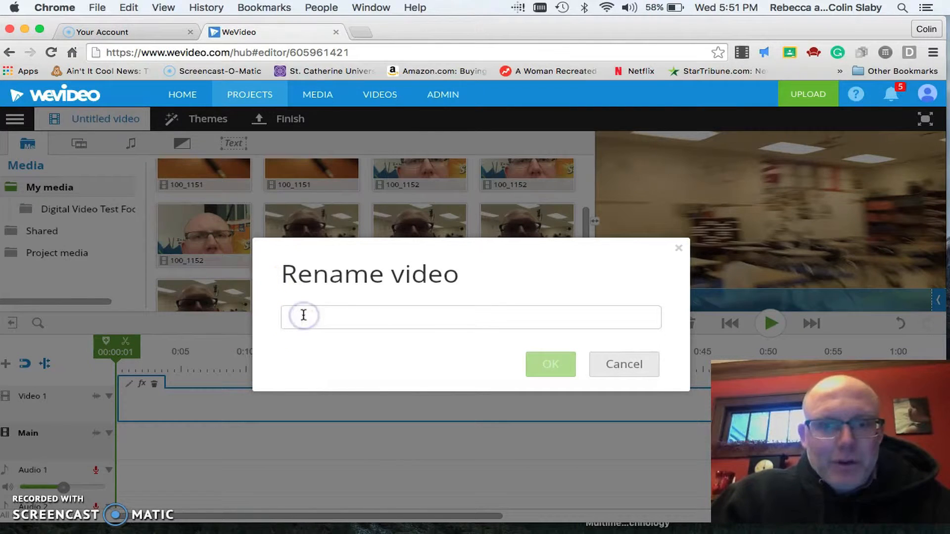
type("slab")
key("BackSpace")
key("BackSpace")
key("BackSpace")
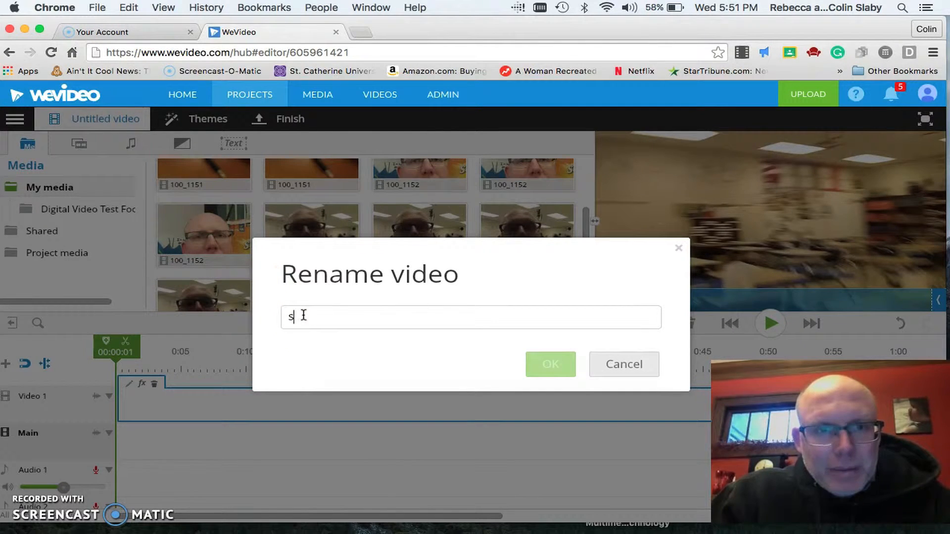
type("laby")
key("BackSpace")
key("BackSpace")
key("BackSpace")
key("BackSpace")
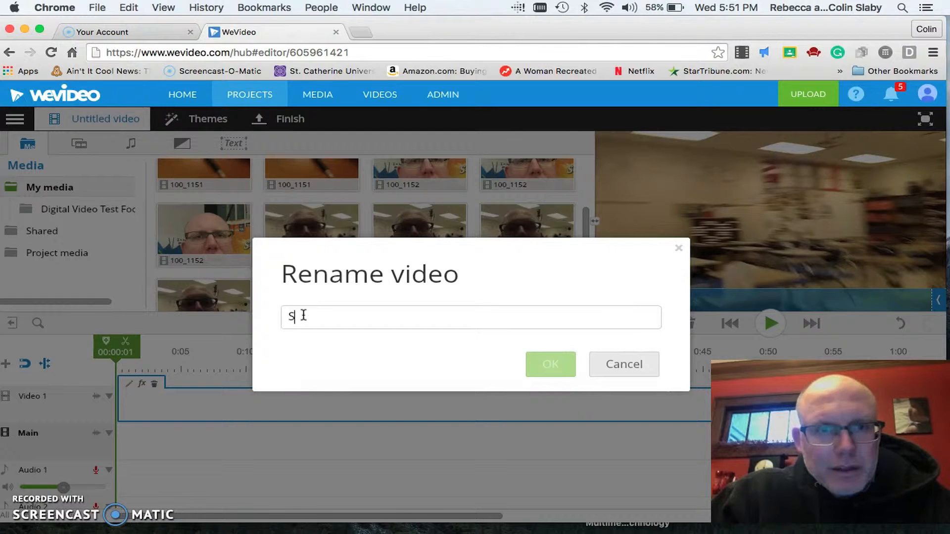
type("laby Test Footage")
left_click(559, 370)
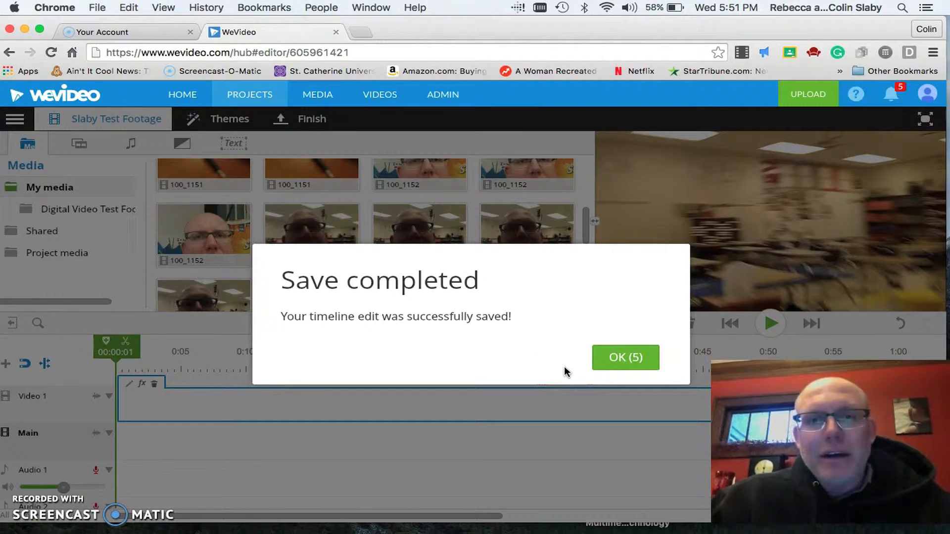
left_click(627, 356)
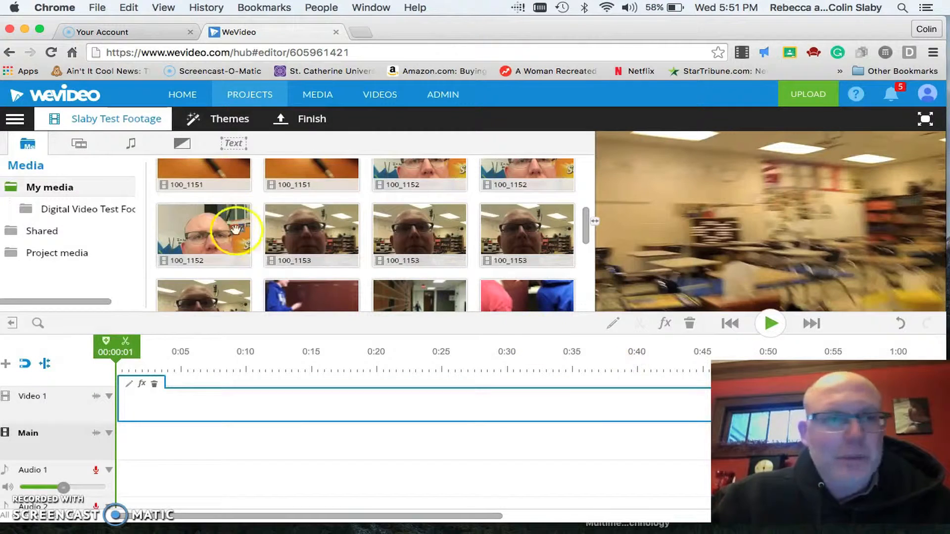
Step: Switch the video editor to Storyboard mode and accept the change
mouse_move(220, 213)
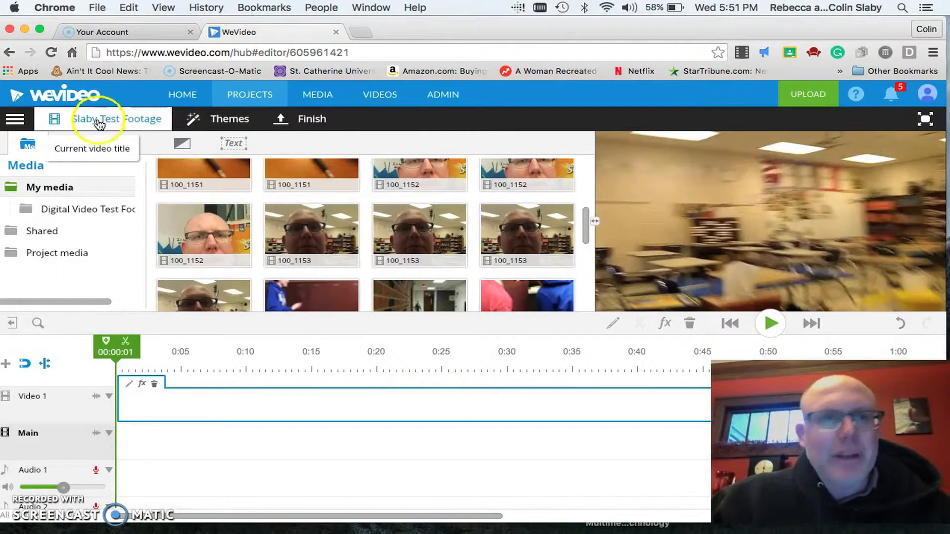
left_click(15, 119)
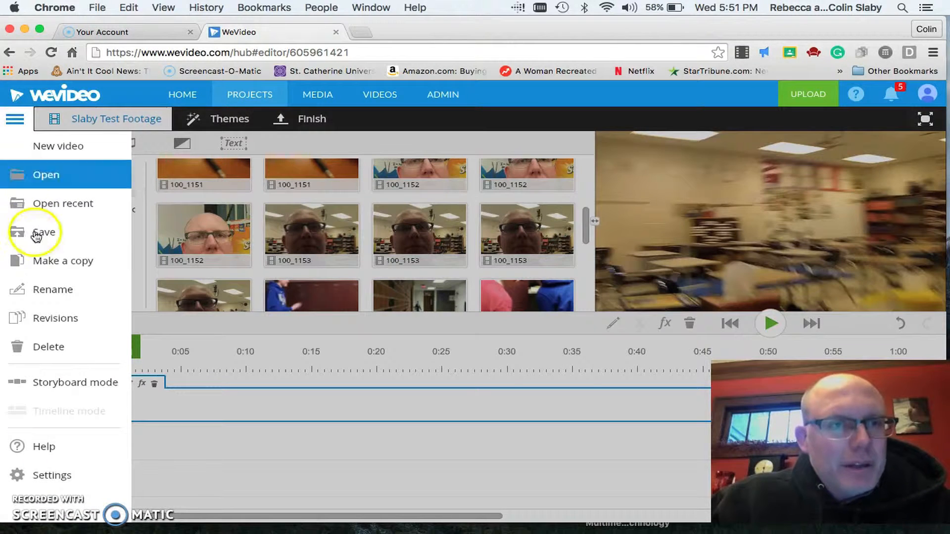
left_click(53, 389)
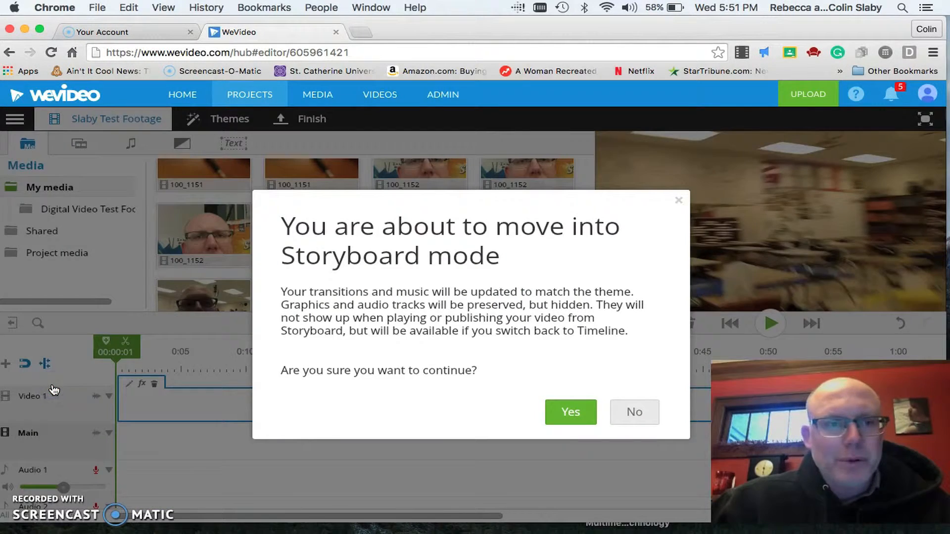
left_click(571, 411)
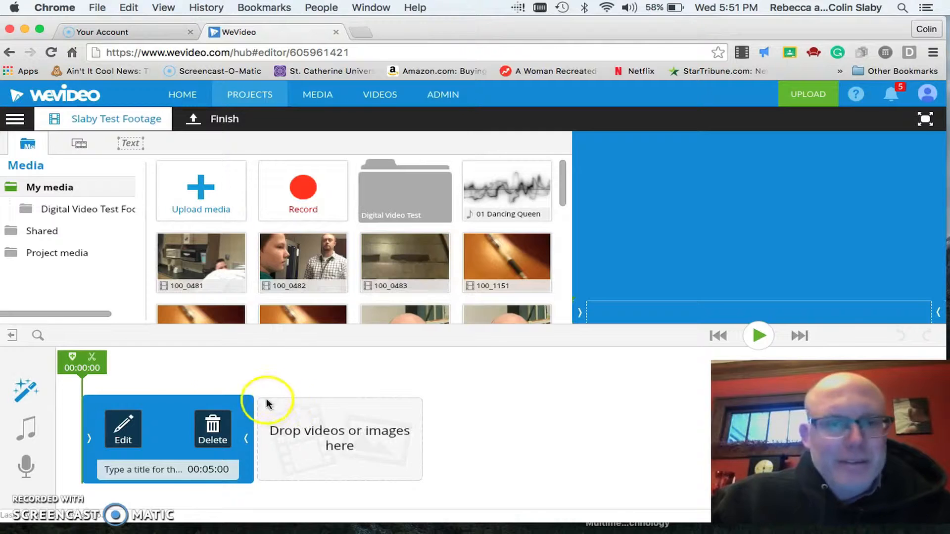
Step: Open the blue storyboard title clip's text for editing and finish without entering a title
left_click(173, 421)
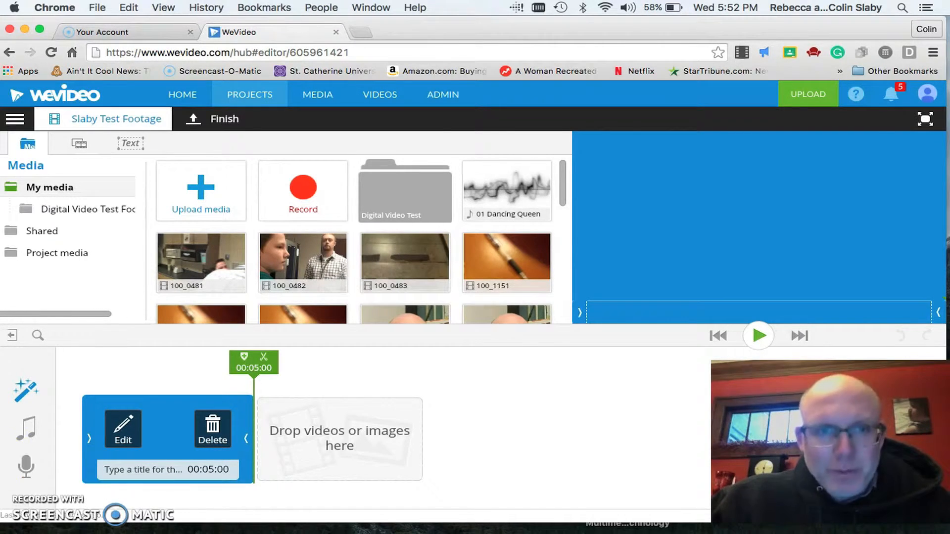
left_click(125, 426)
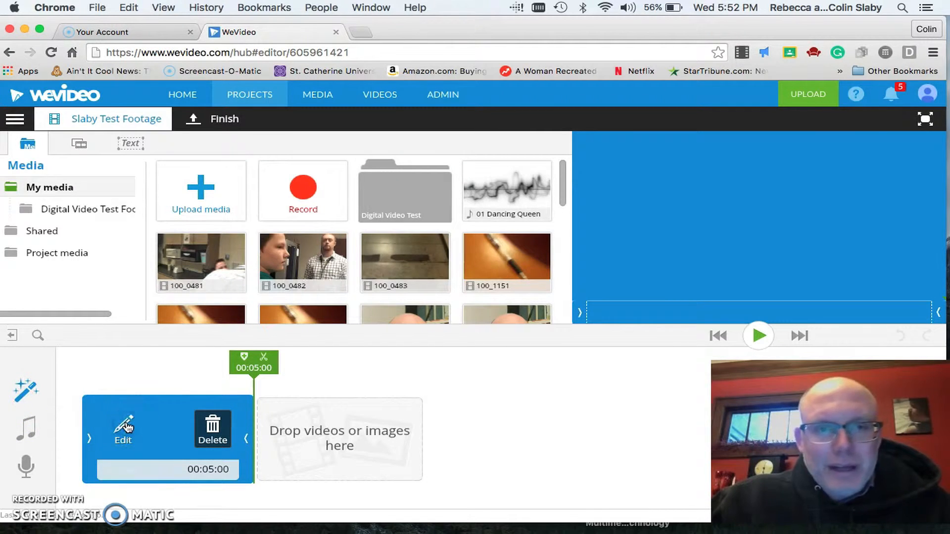
left_click(198, 248)
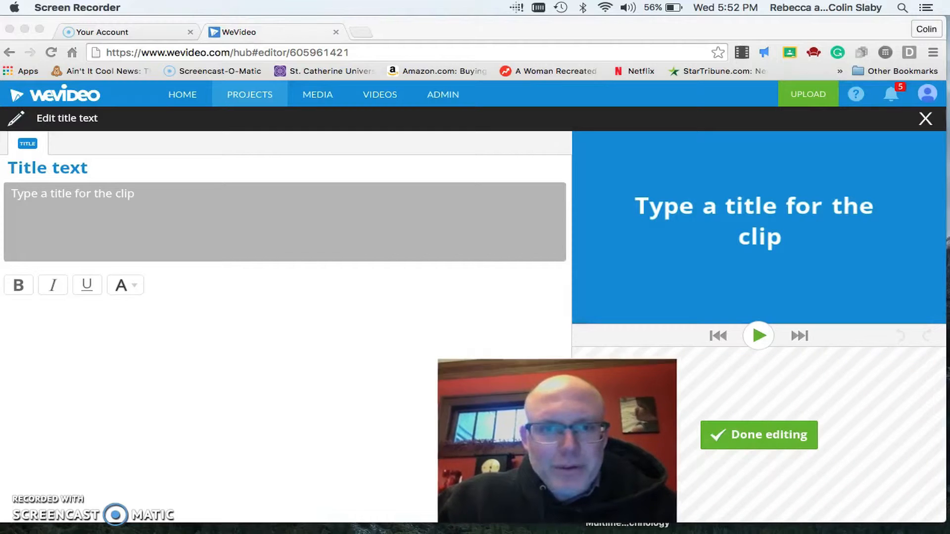
left_click(714, 440)
left_click(725, 436)
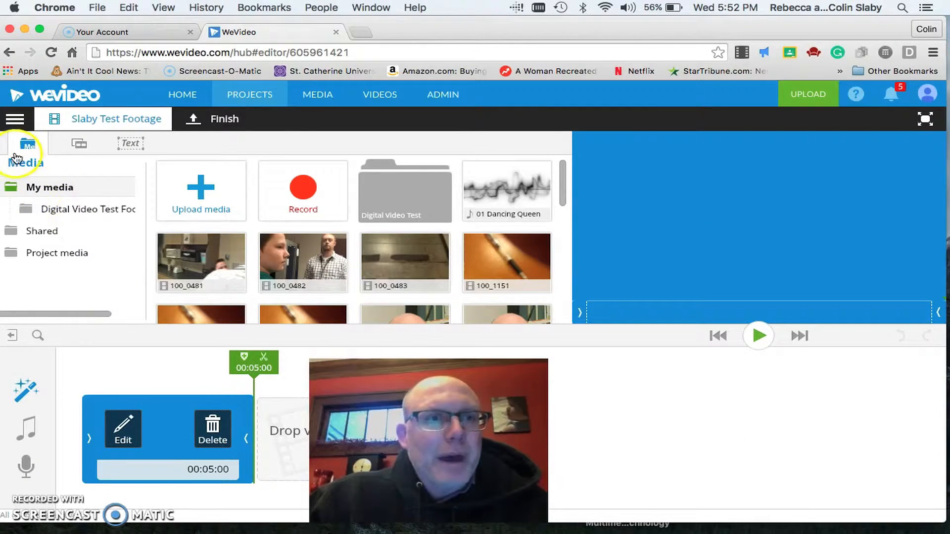
Step: Return the video editor to Timeline mode
left_click(15, 120)
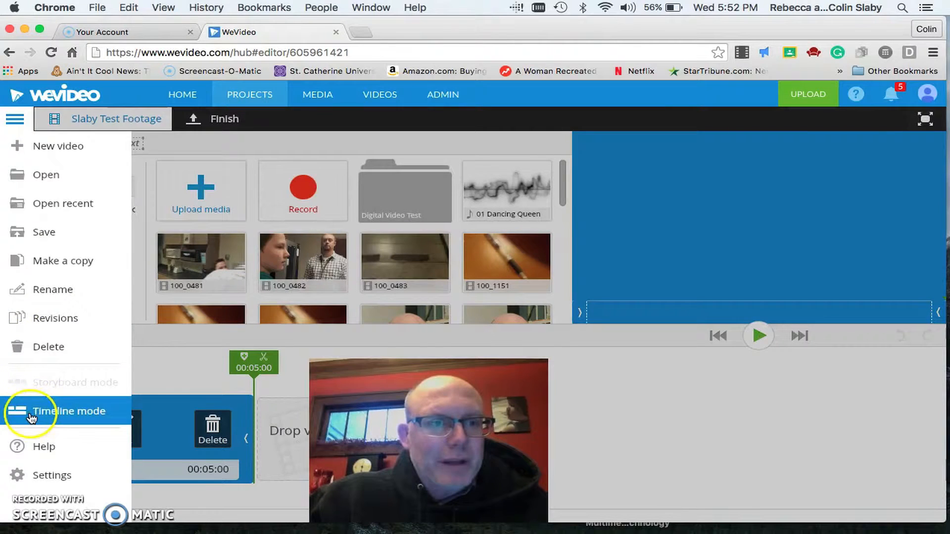
left_click(22, 409)
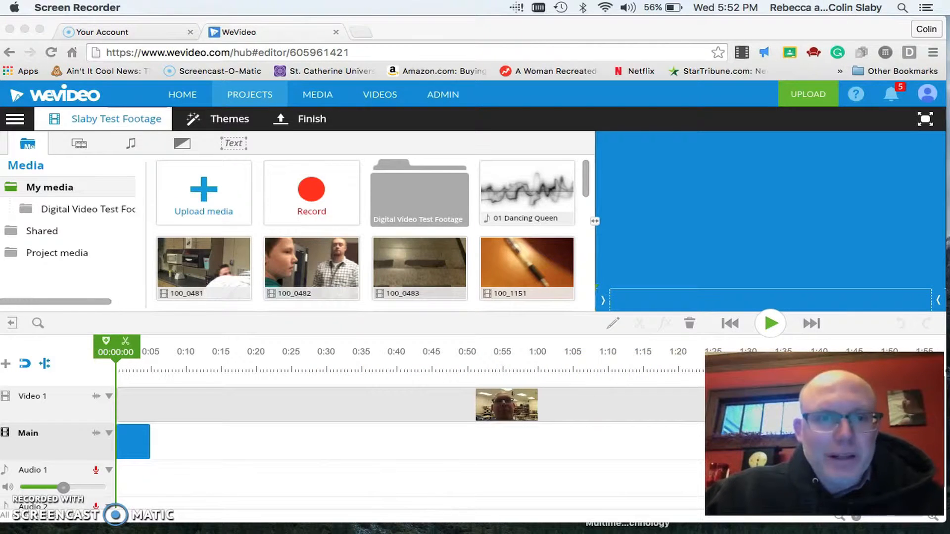
Step: Clear the blue title clip off the Main track and move the 100_1153 clip from Video 1 to the start of Main
left_click(136, 440)
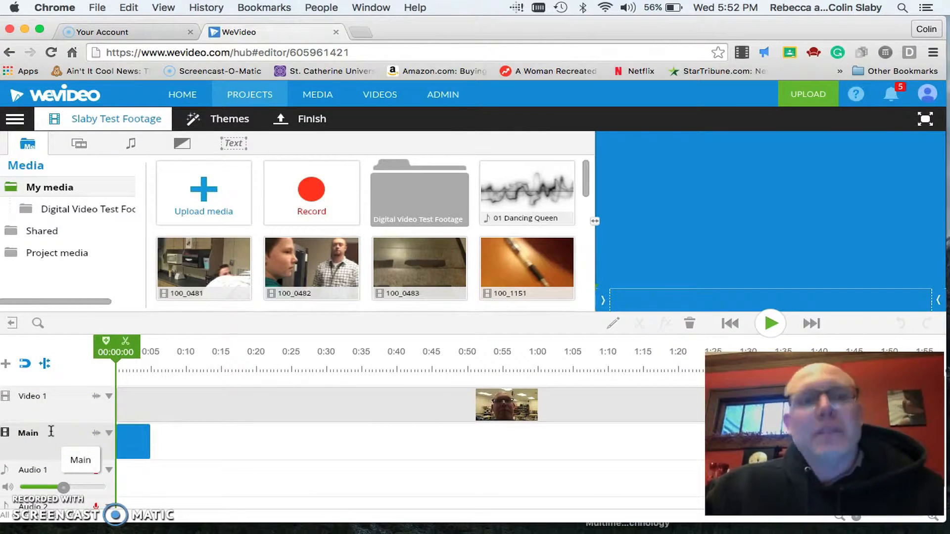
left_click(112, 436)
mouse_move(128, 436)
left_mouse_down()
mouse_move(127, 376)
mouse_move(127, 451)
left_mouse_up()
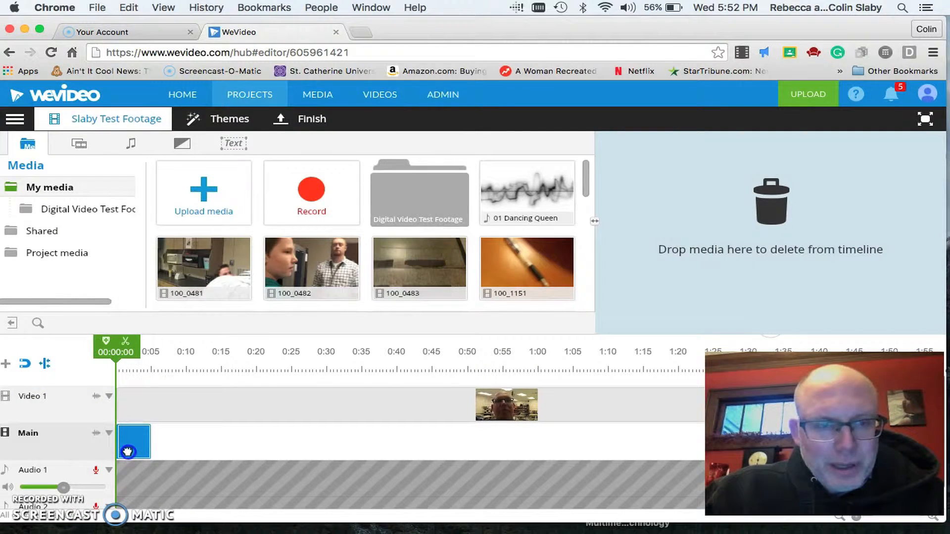
left_click_drag(127, 452, 125, 371)
scroll(155, 443, "up", 1)
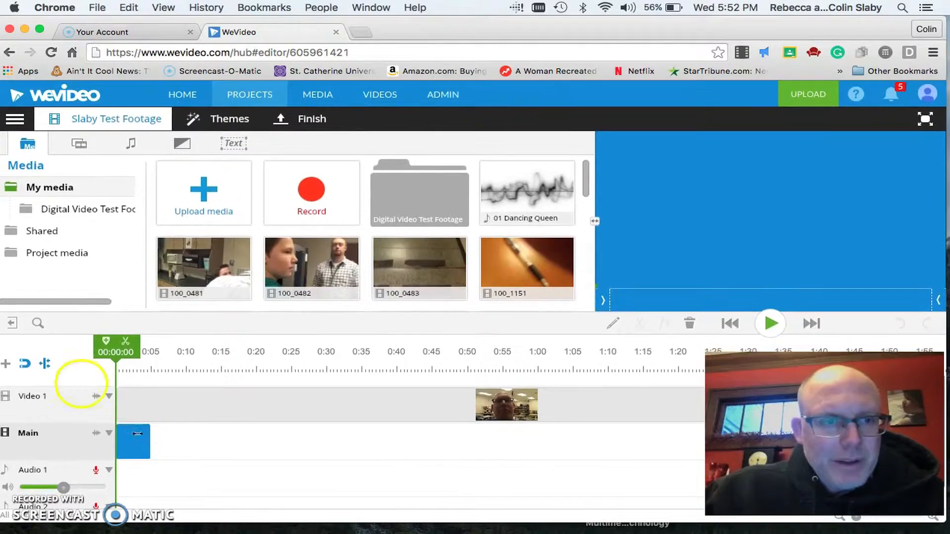
mouse_move(196, 423)
left_mouse_down()
mouse_move(201, 415)
mouse_move(198, 457)
mouse_move(212, 426)
mouse_move(223, 426)
mouse_move(199, 414)
mouse_move(197, 447)
mouse_move(195, 439)
left_mouse_up()
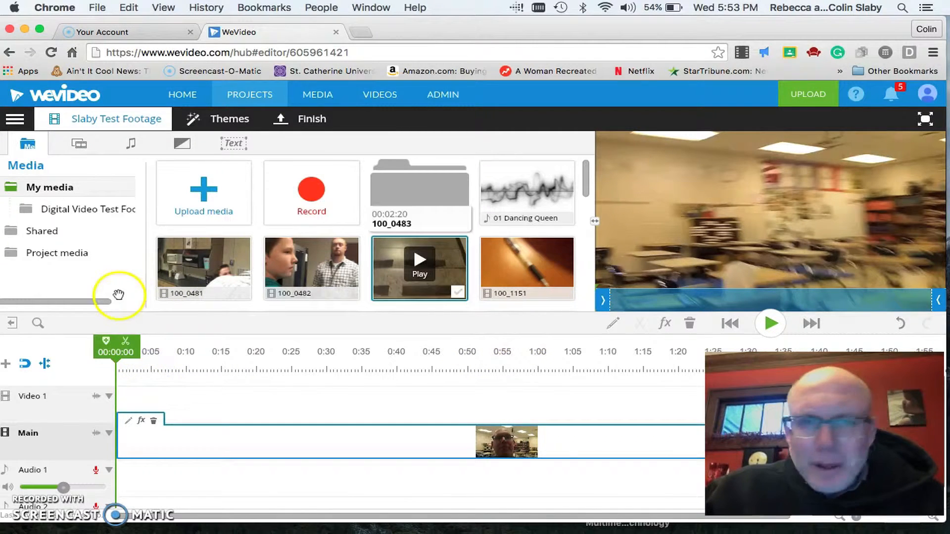
Step: Trim the start of the 100_1153 clip by splitting it at 00:02:19 and deleting the first piece, and play the result
left_click(170, 446)
left_click(764, 322)
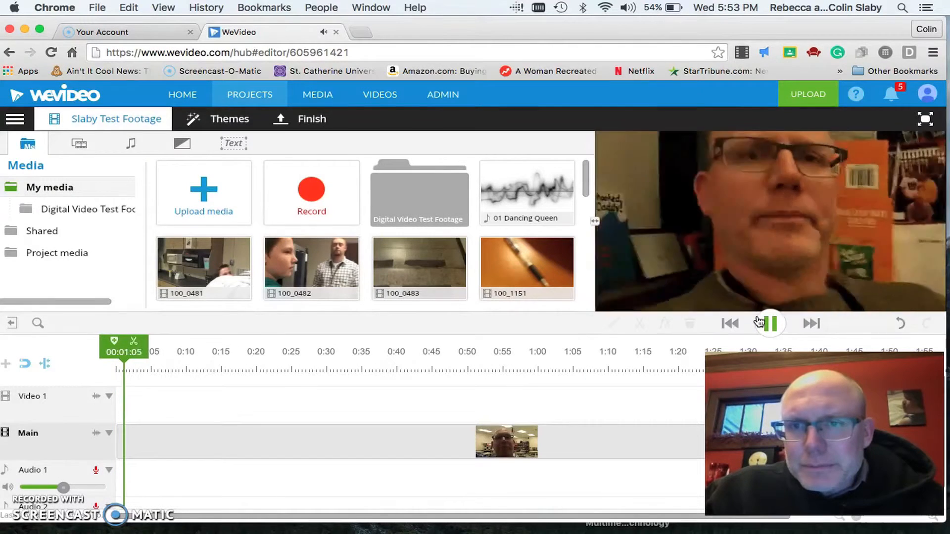
left_click(761, 323)
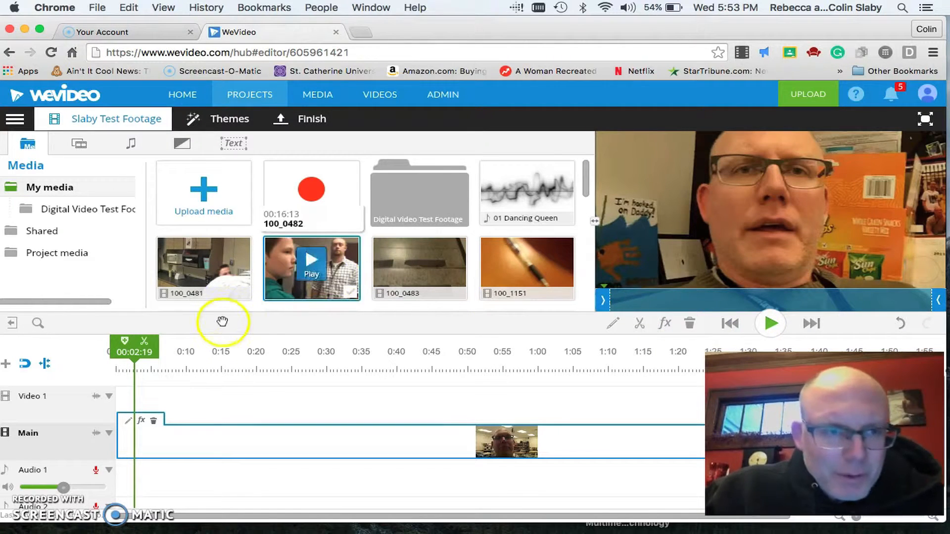
left_click(146, 344)
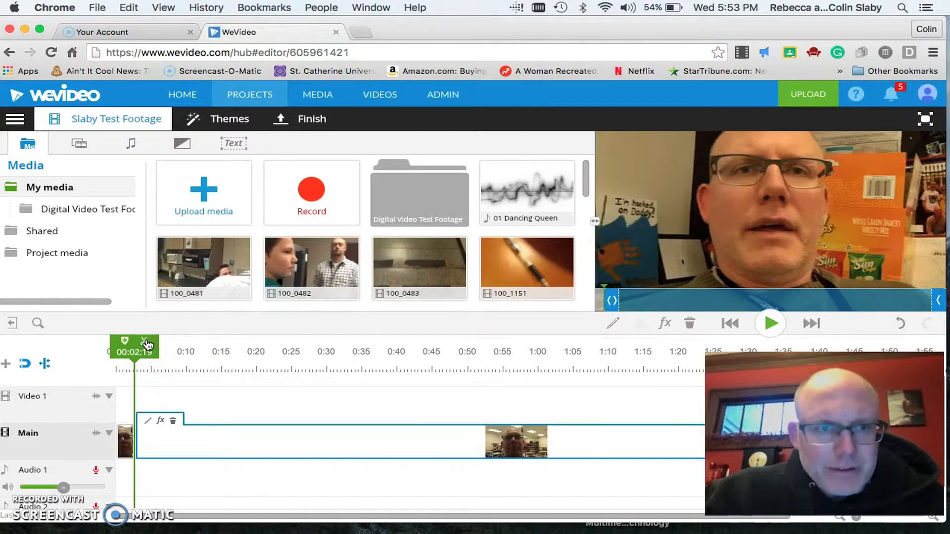
left_click(126, 435)
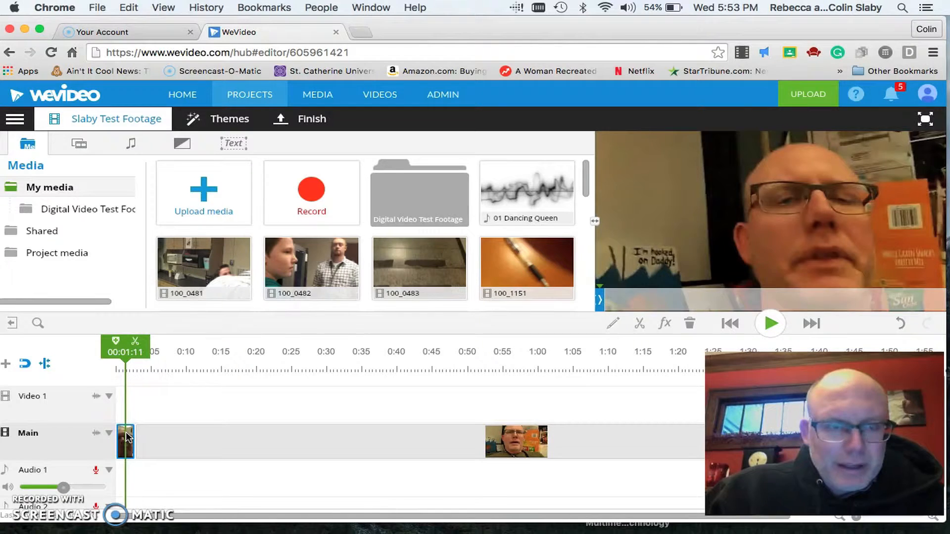
key("Delete")
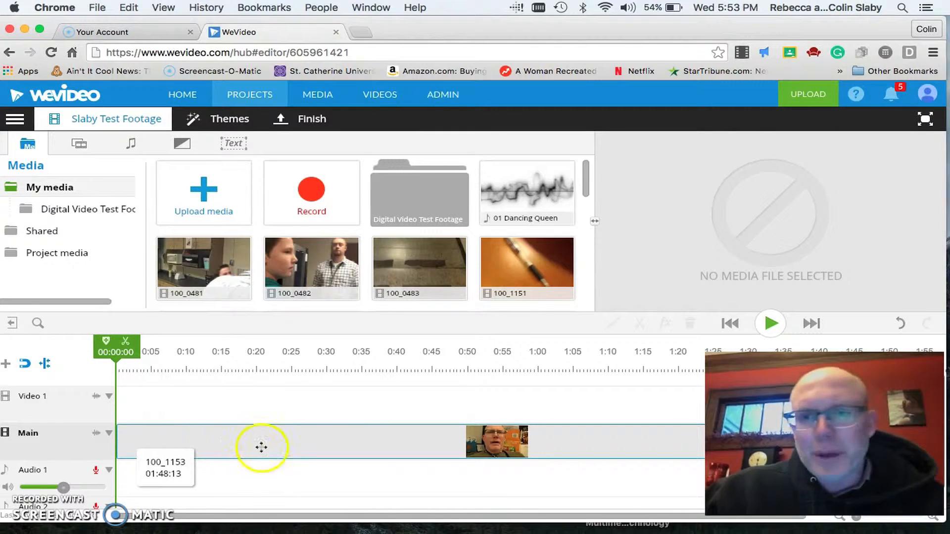
left_click(770, 322)
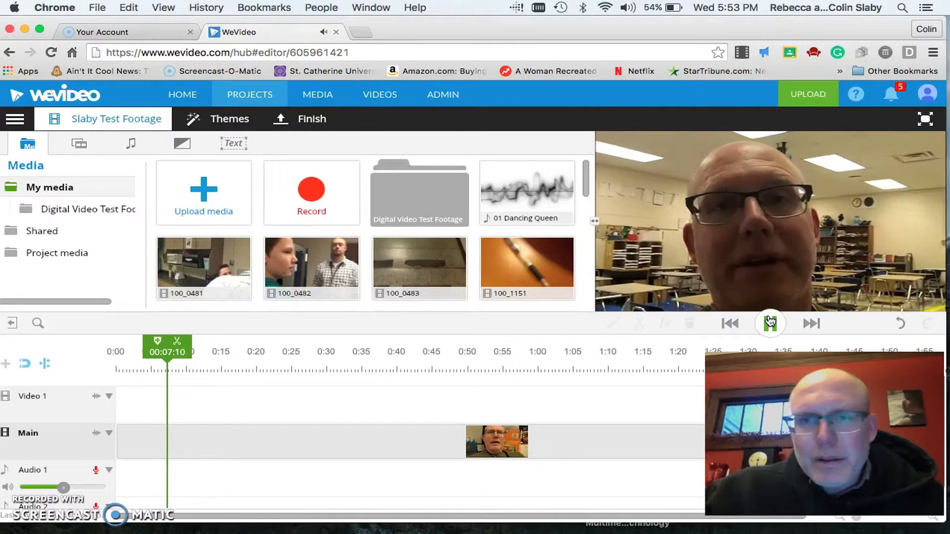
left_click(770, 322)
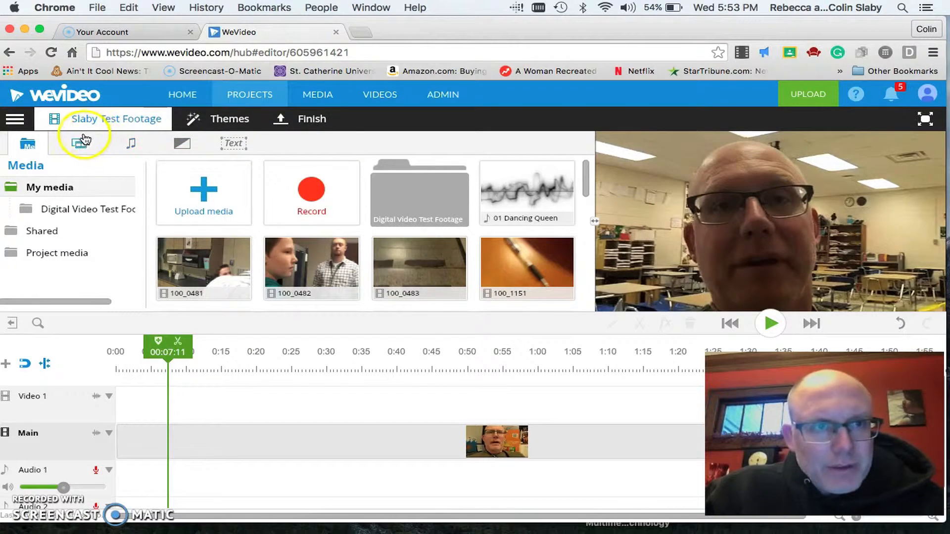
Step: Browse the Backgrounds collection in the graphics library
left_click(28, 143)
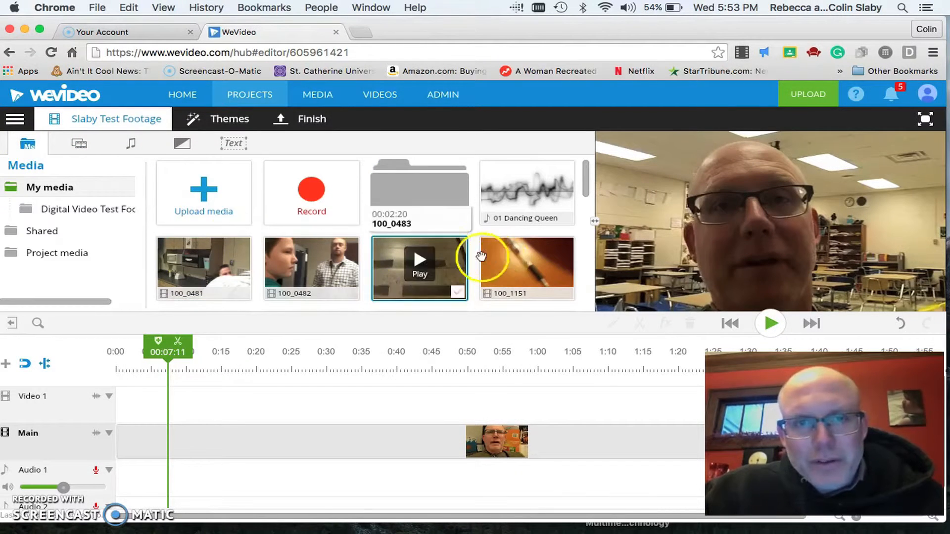
left_click(80, 148)
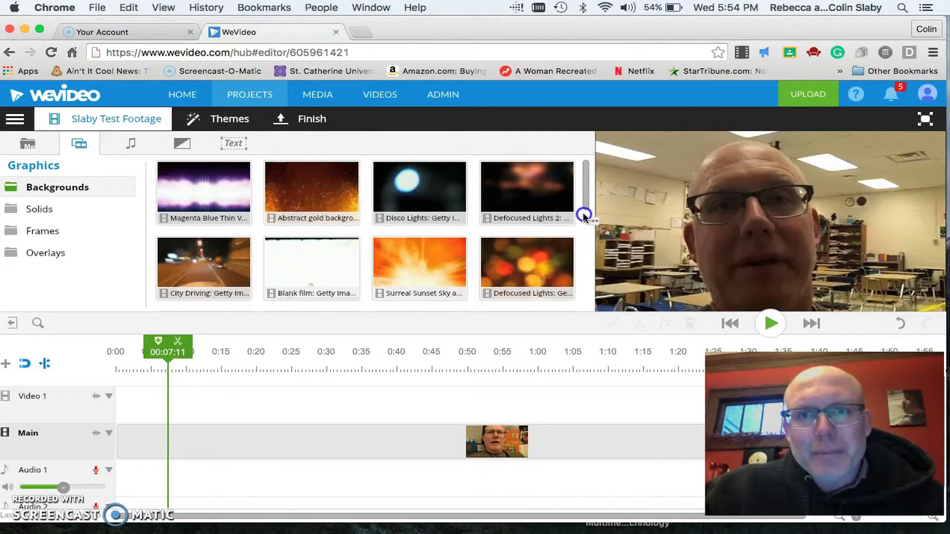
left_click_drag(583, 193, 585, 218)
left_click(586, 185)
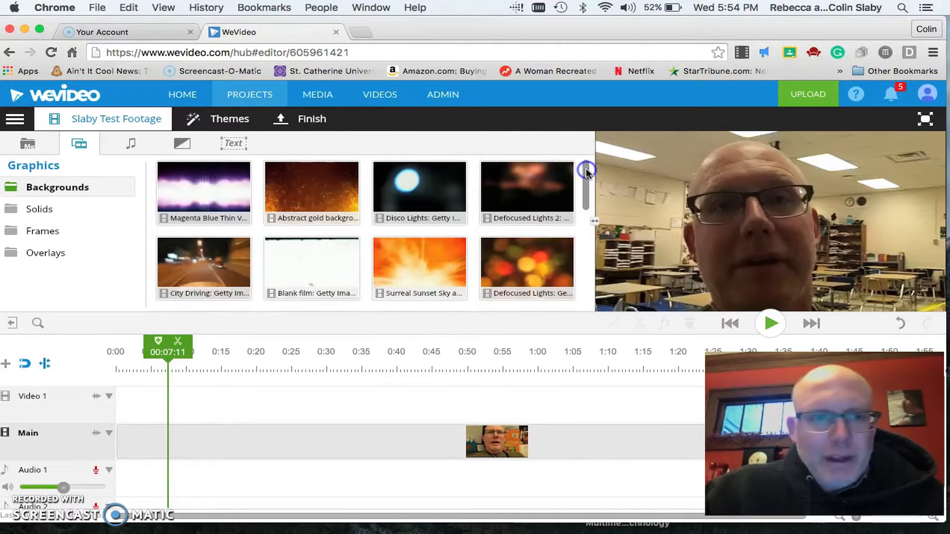
Step: Move the 100_1153 clip from Main to Video 1 at about 00:09:06 and delete the blue title clip from Main
left_click_drag(277, 452, 387, 402)
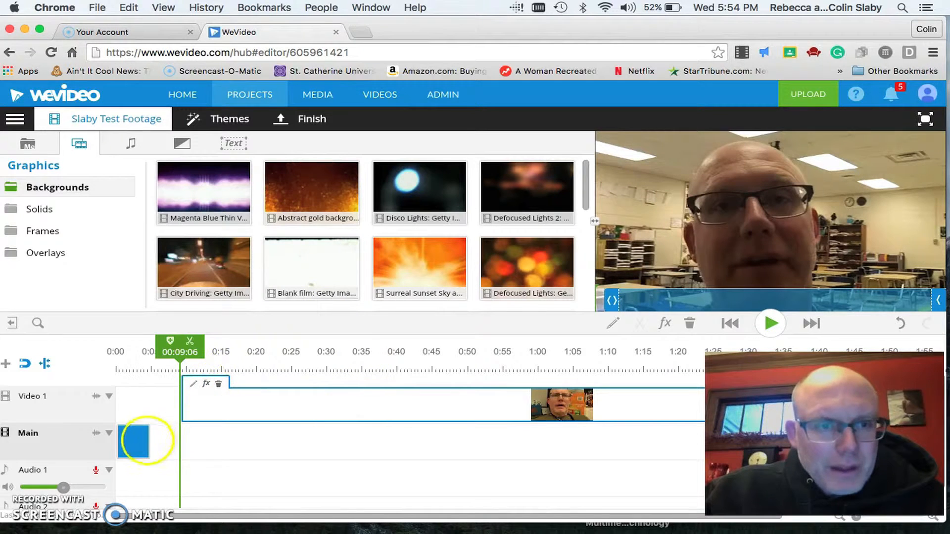
left_click(145, 442)
left_click(156, 421)
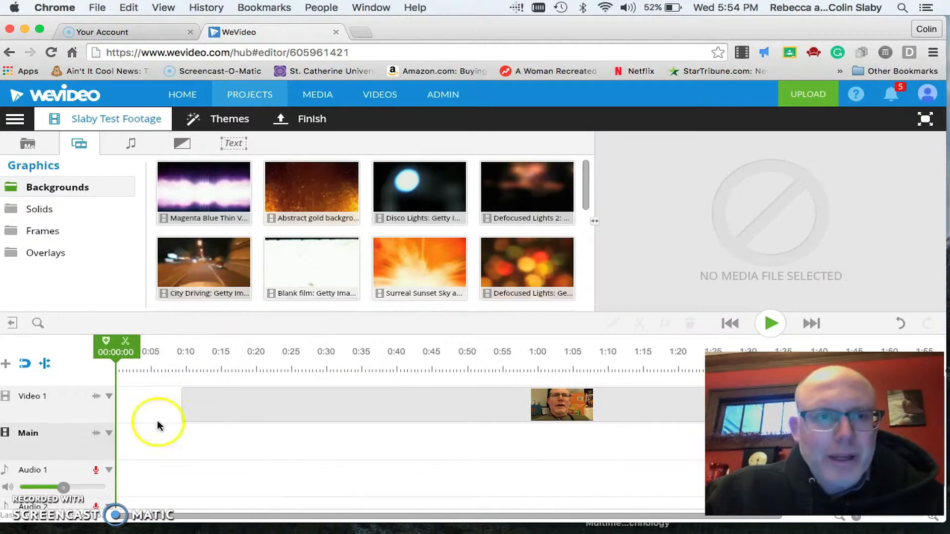
Step: Add the Abstract gold background near the start of Video 1 and place the 100_1153 clip directly after it
left_click_drag(316, 190, 159, 407)
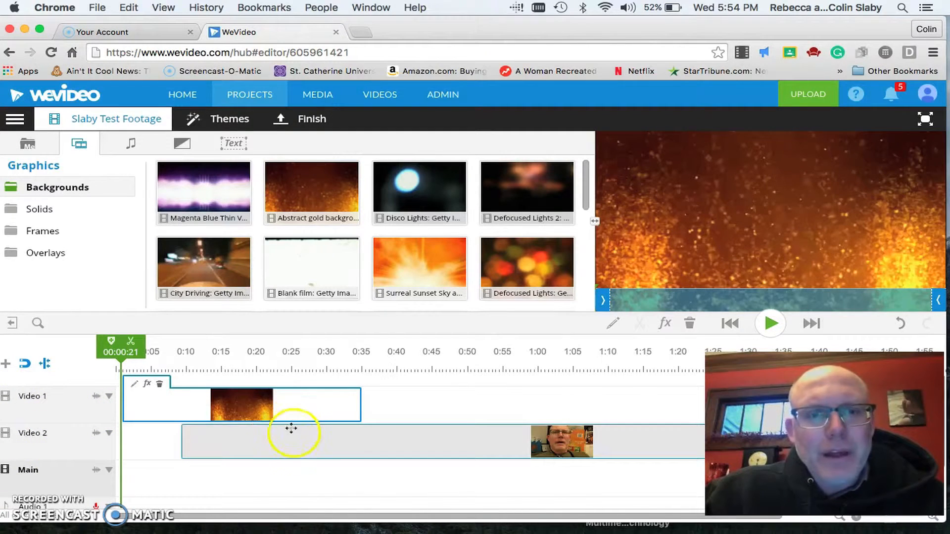
left_click_drag(297, 441, 475, 403)
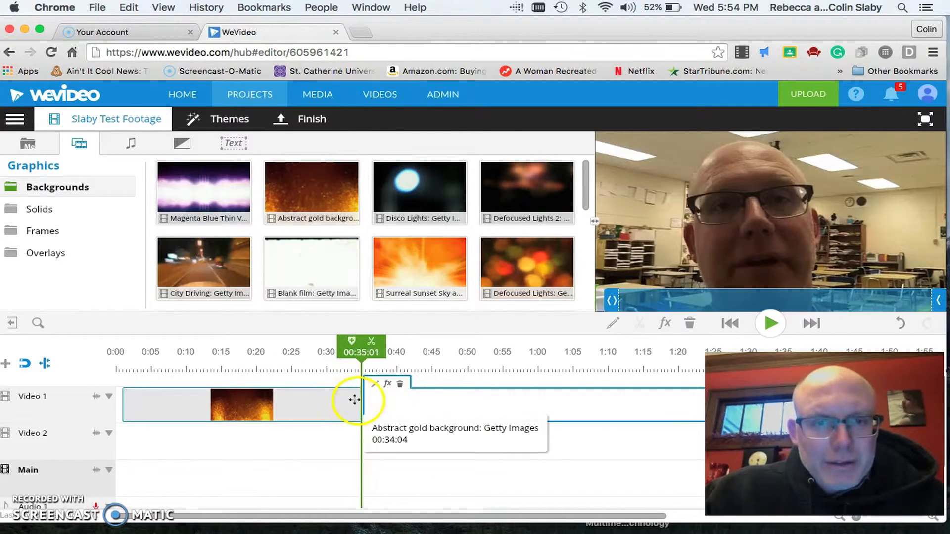
Step: Split the gold background clip at 00:12:02, delete its second part, and move the 100_1153 clip up against the remaining piece
left_click(303, 404)
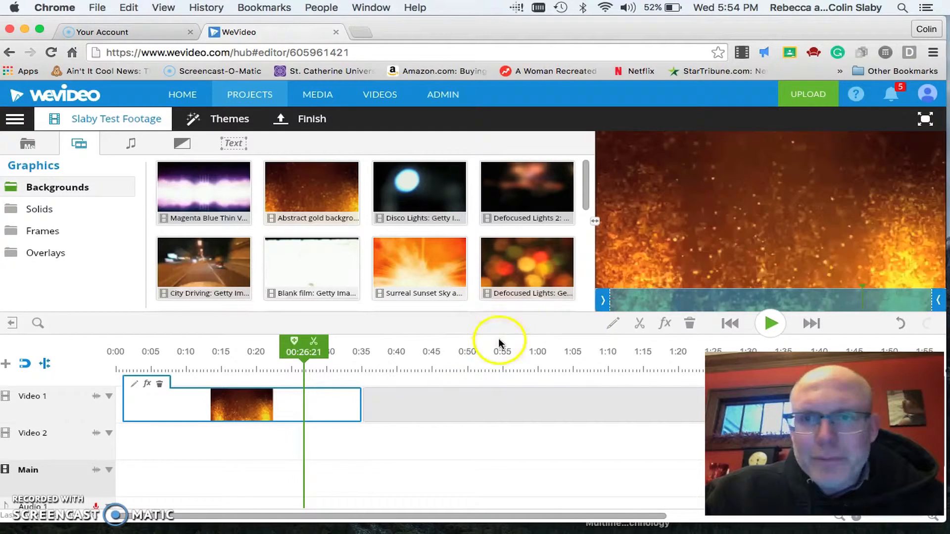
left_click_drag(303, 347, 201, 348)
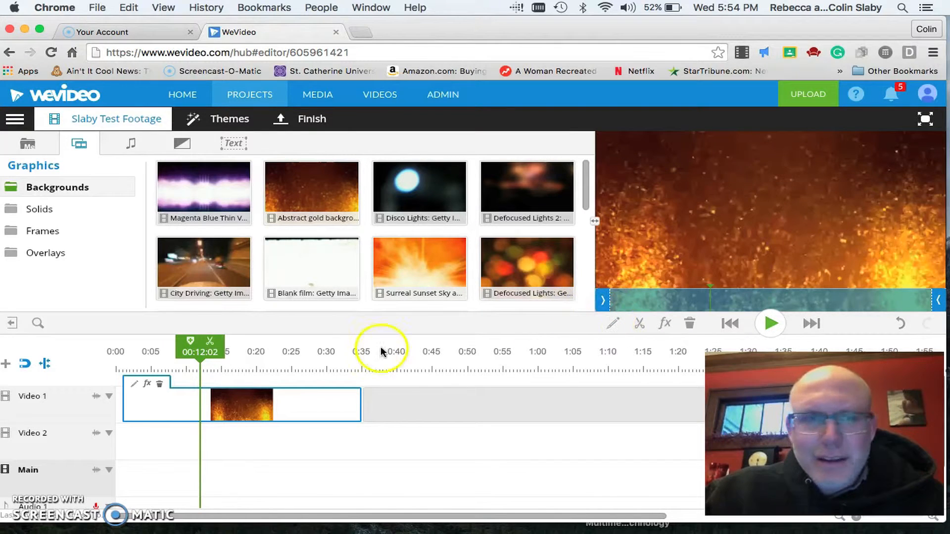
left_click(210, 341)
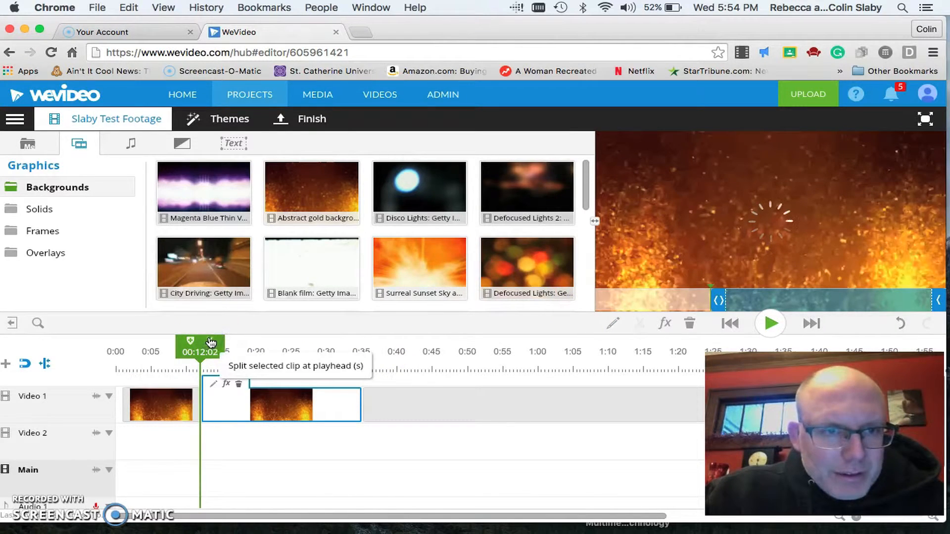
left_click(239, 384)
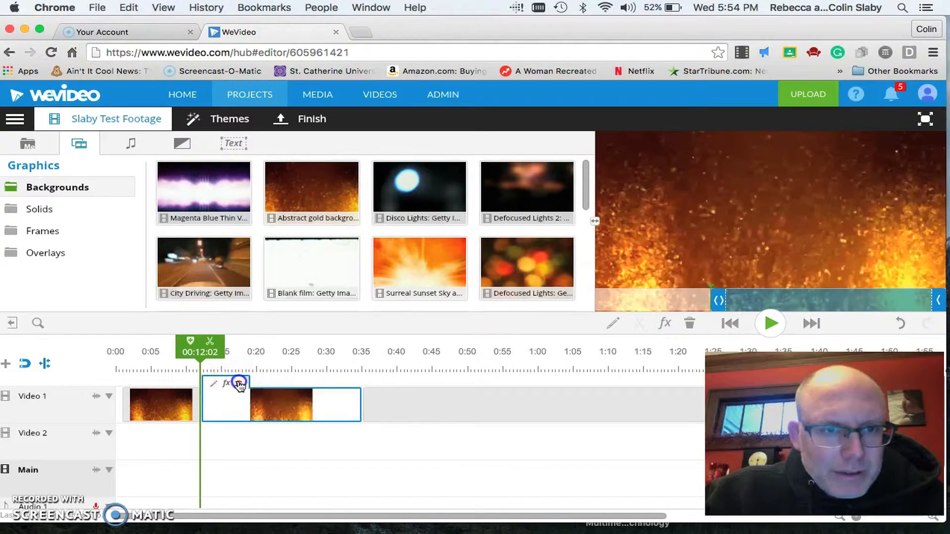
left_click_drag(388, 409, 238, 403)
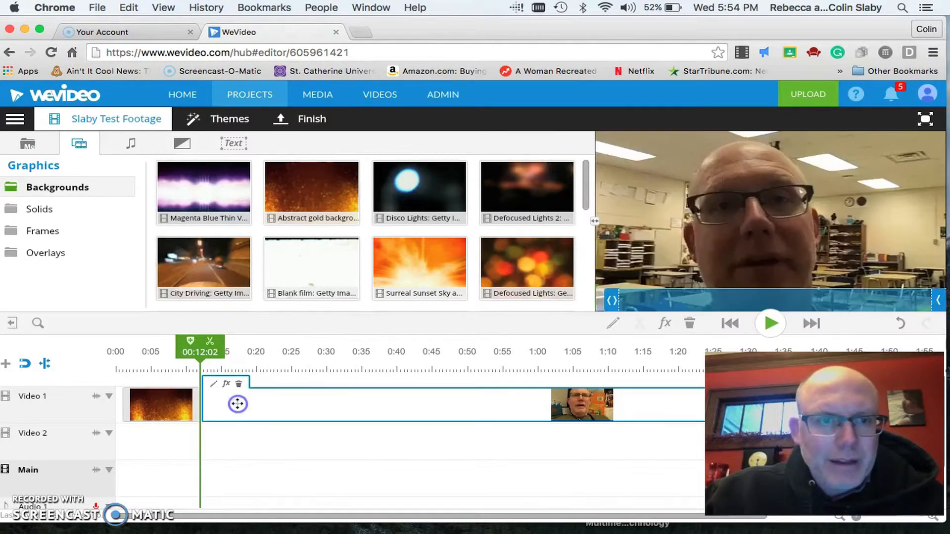
Step: Play the timeline from the start to review the gold background opening
left_click_drag(176, 350, 80, 360)
key("space")
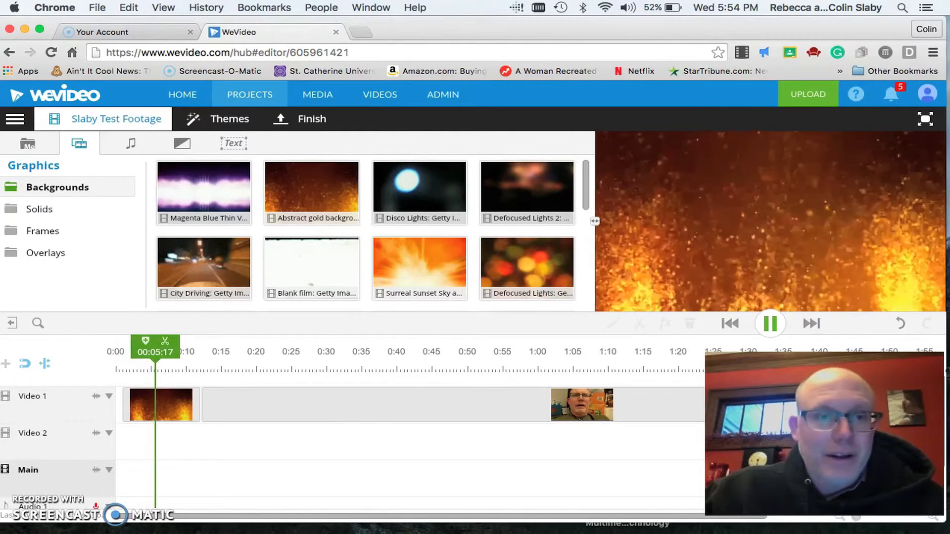
left_click(204, 402)
Step: Shorten the gold background by splitting it at 00:03:17 and deleting the second part, and close the gap with the 100_1153 clip
left_click(188, 402)
left_click_drag(188, 344, 141, 345)
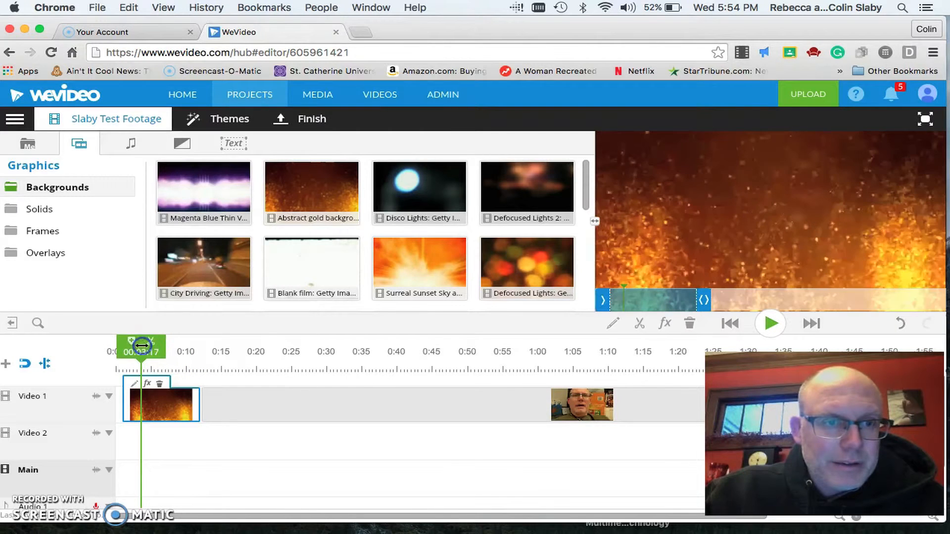
left_click(151, 341)
left_click(186, 404)
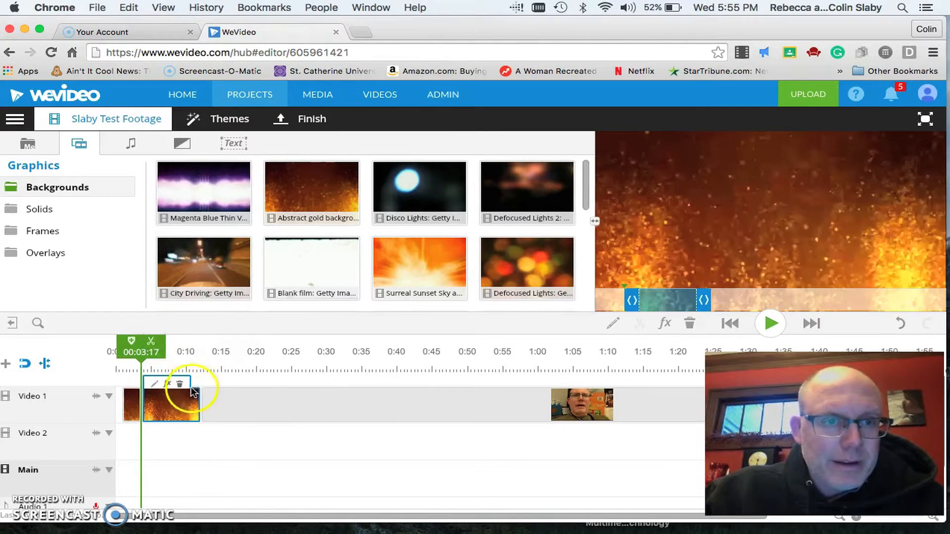
left_click(186, 401)
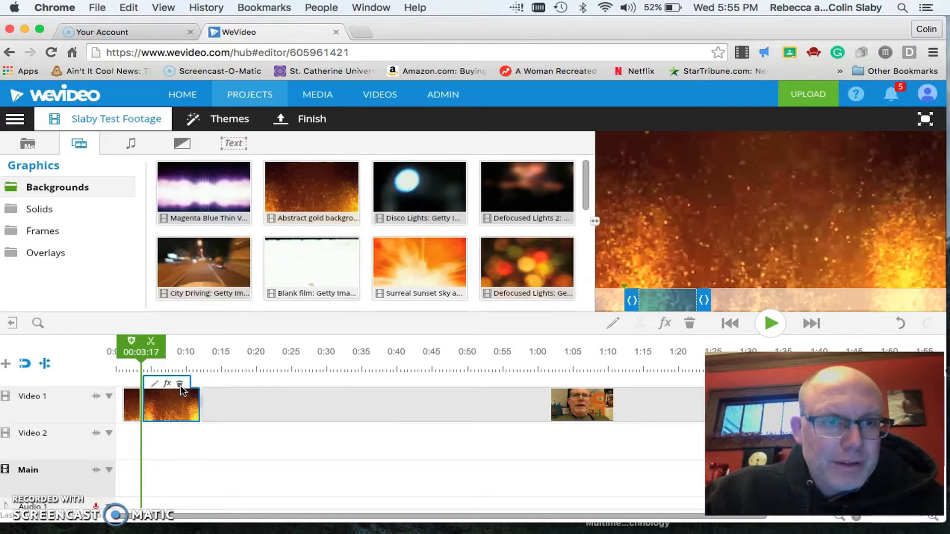
left_click(180, 384)
left_click_drag(212, 403, 163, 404)
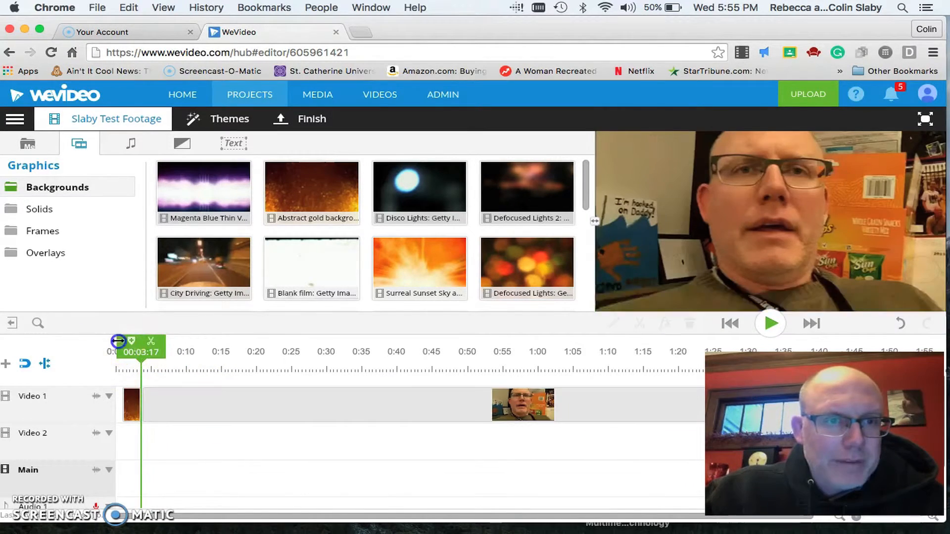
Step: Play the timeline from the start through the change from the shortened gold background to the 100_1153 clip
left_click_drag(128, 353, 103, 342)
key("space")
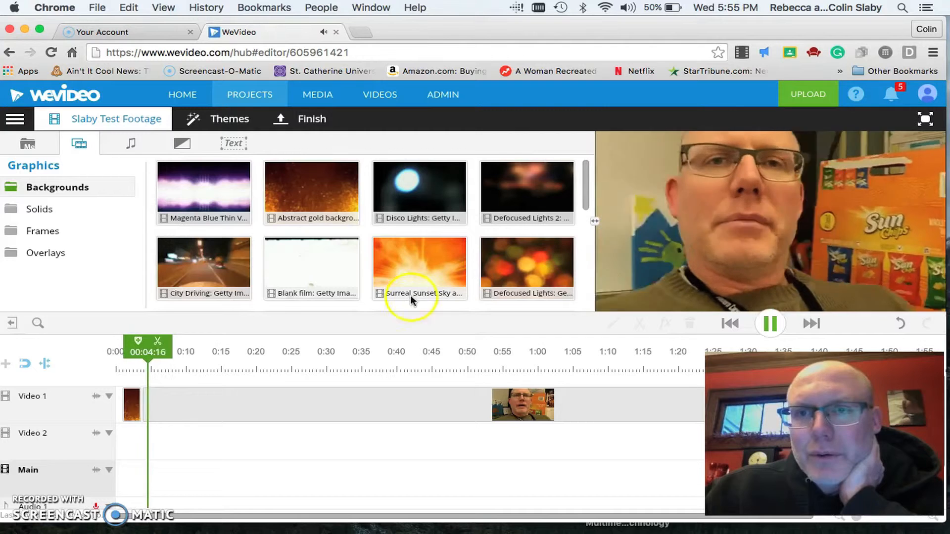
left_click(767, 319)
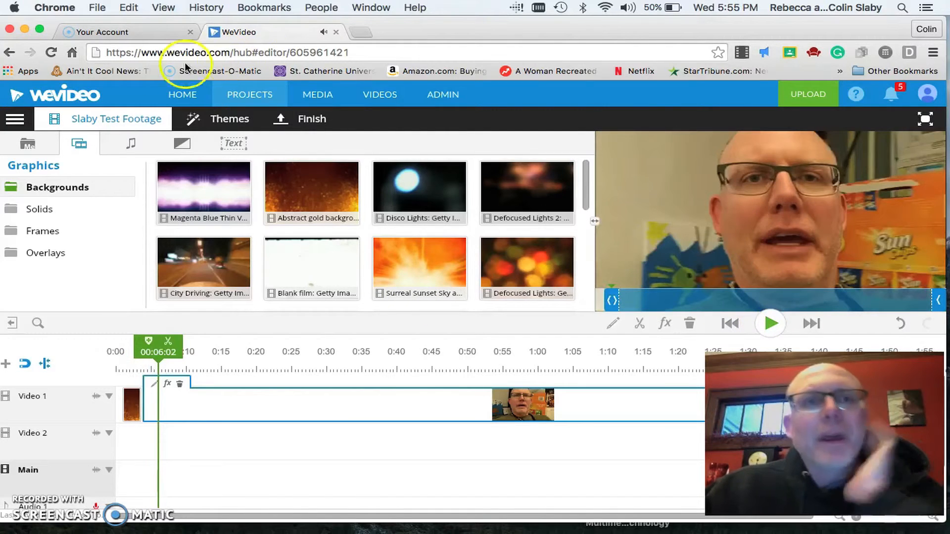
Step: Add Star of Betlehem 2 from the free music Feast folder to the start of the Audio 1 track
left_click(133, 145)
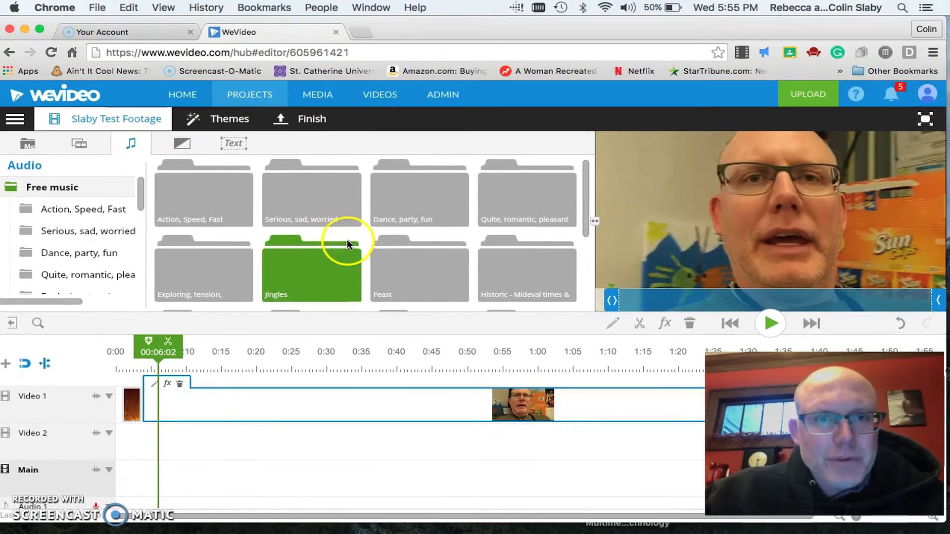
left_click(411, 283)
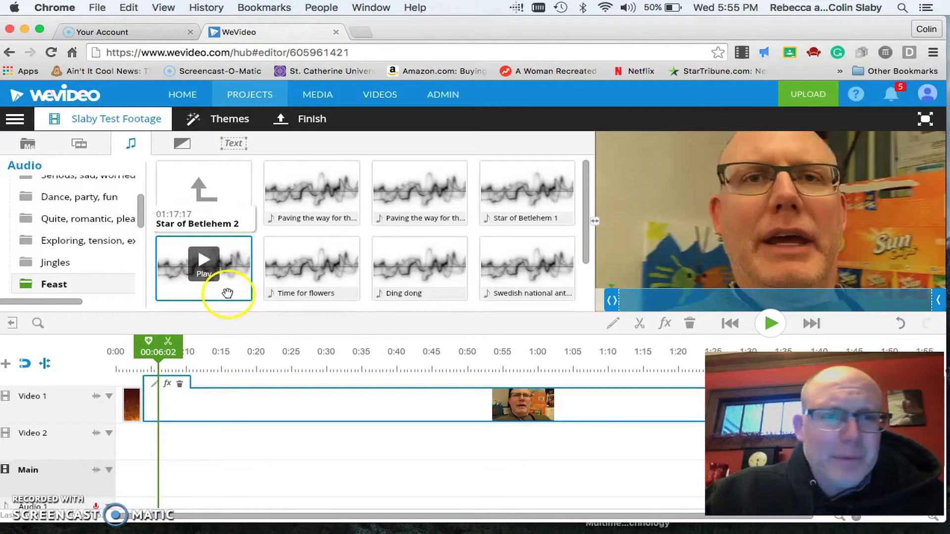
left_click_drag(209, 363, 150, 468)
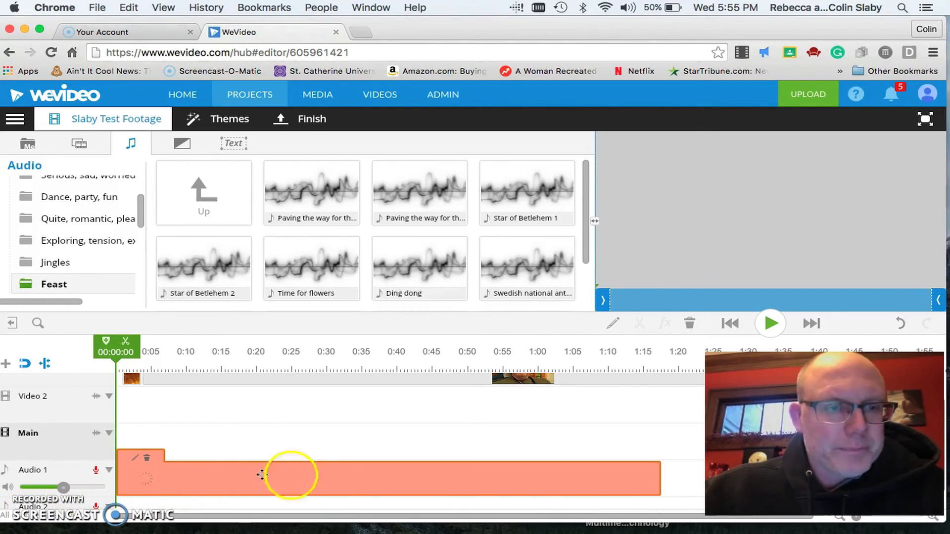
left_click(56, 500)
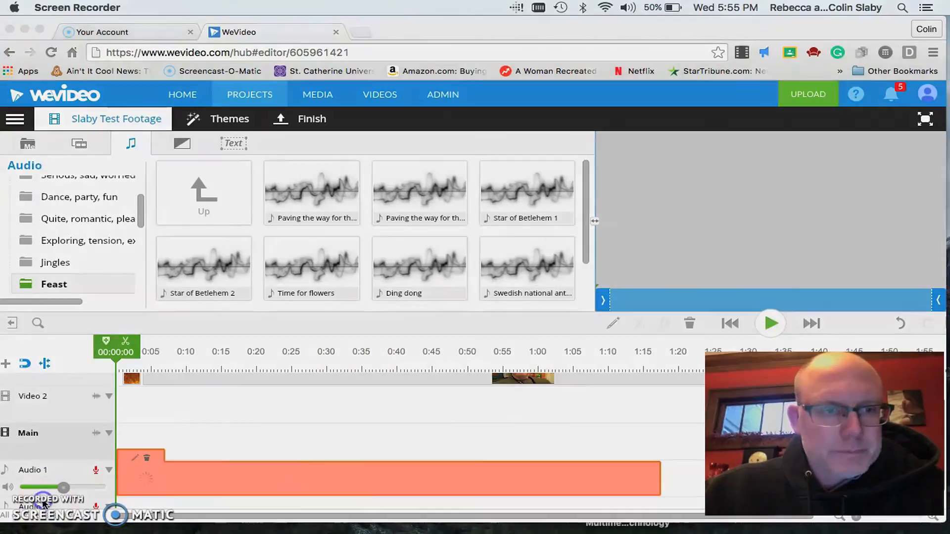